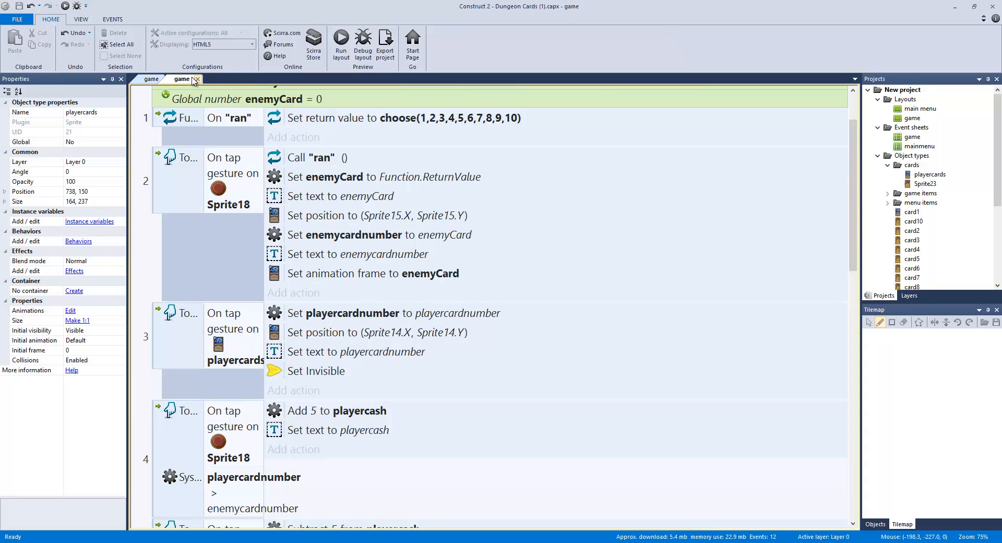
Review the game event sheet's card-drawing, player card and cash events alongside the game layout.
{"action": "left_click", "coordinate": [151, 78]}
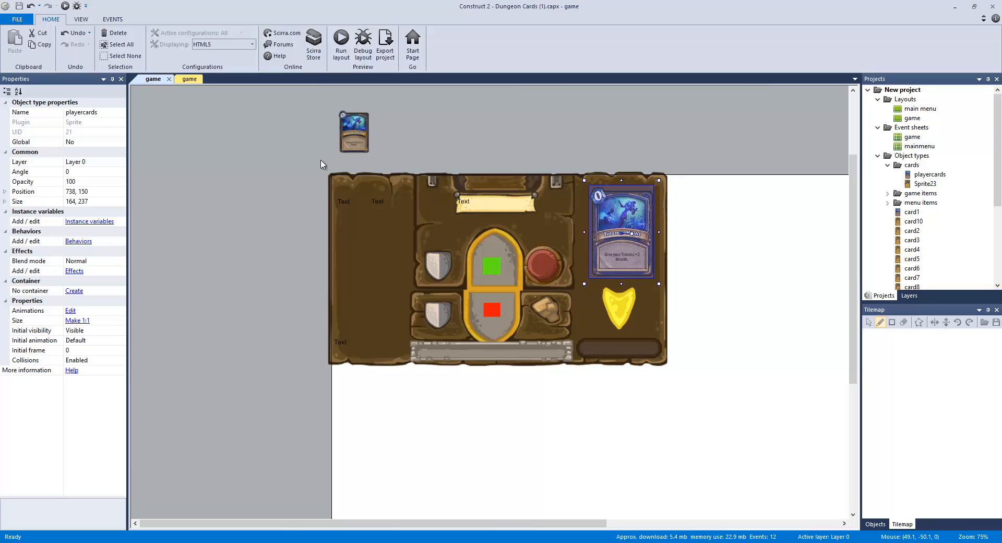
{"action": "left_click", "coordinate": [191, 80]}
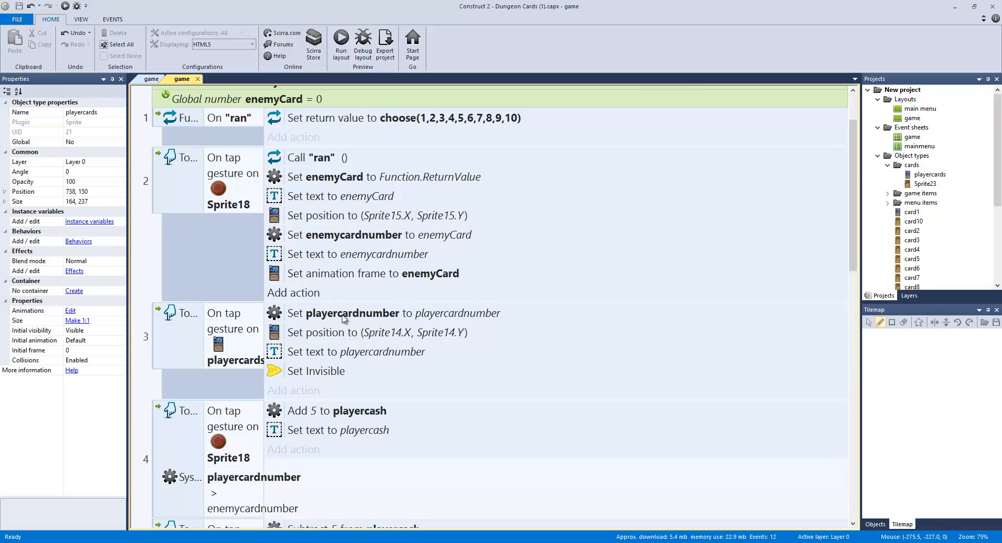
{"action": "scroll", "coordinate": [345, 318], "scroll_direction": "down", "scroll_amount": 1}
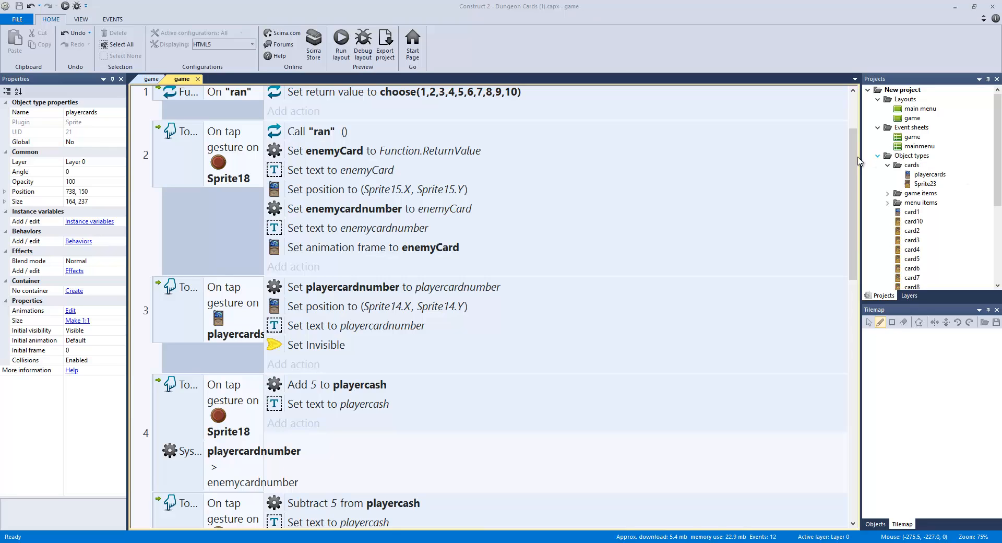
{"action": "left_click", "coordinate": [151, 79]}
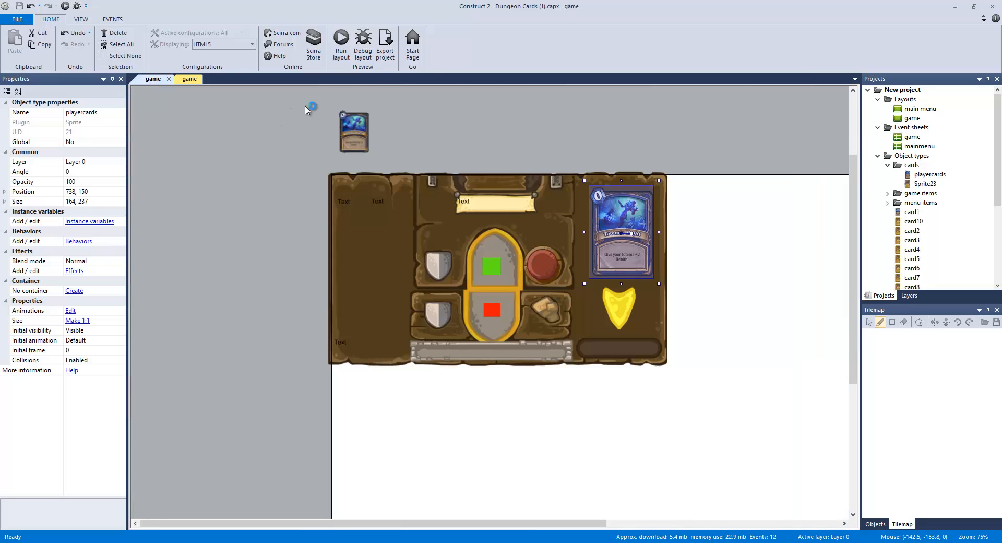
Run the game layout preview and cycle through the player cards to Feral Spirit.
{"action": "left_click", "coordinate": [346, 53]}
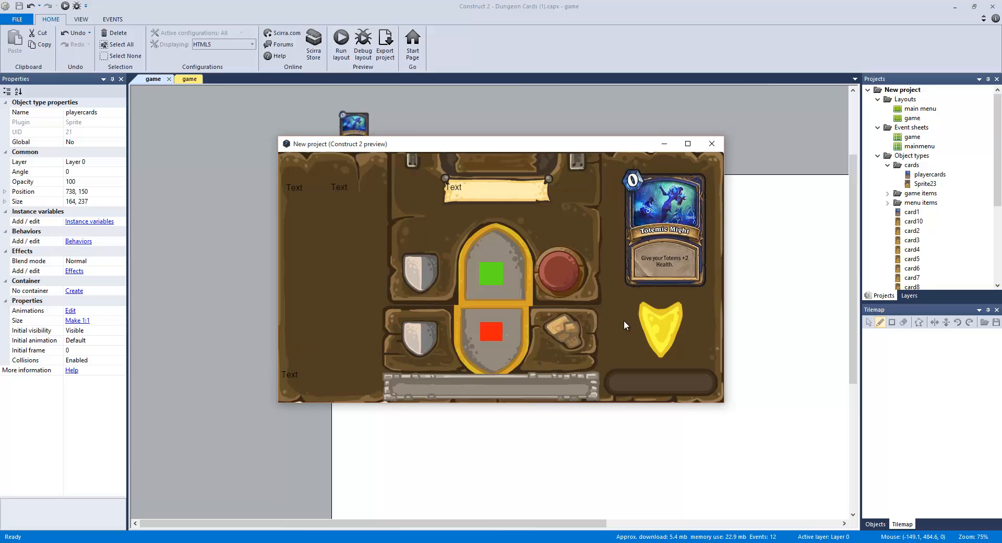
{"action": "left_click", "coordinate": [668, 319]}
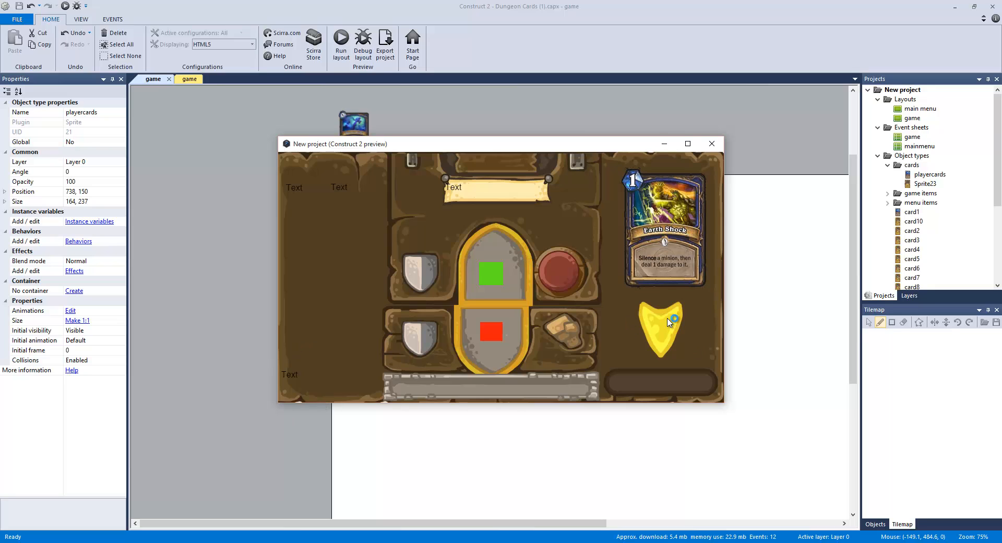
{"action": "left_click", "coordinate": [668, 320]}
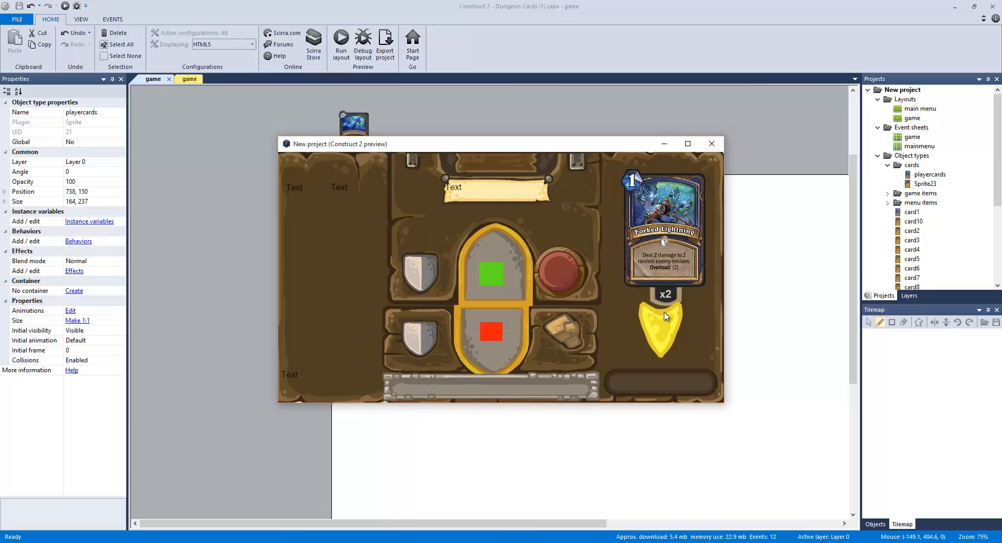
{"action": "left_click", "coordinate": [665, 316]}
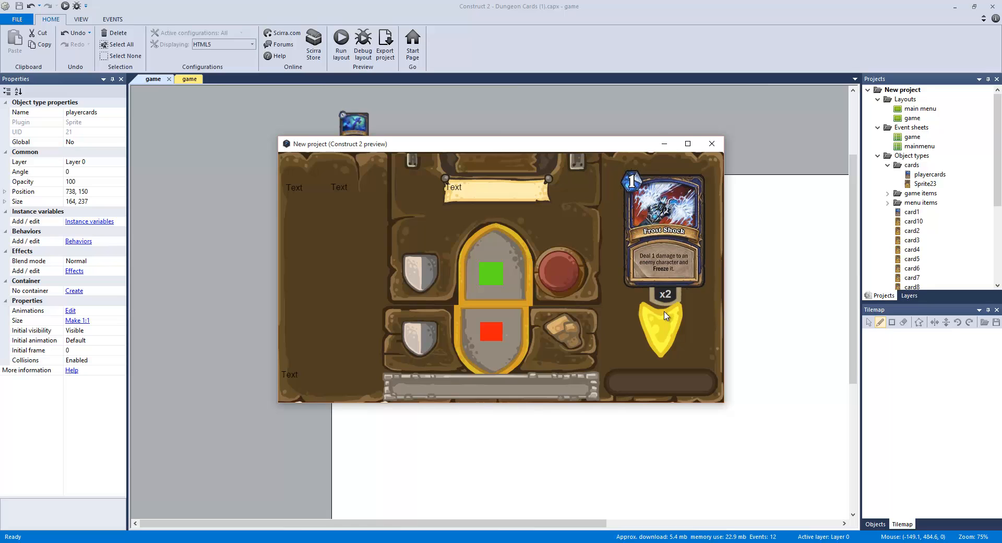
{"action": "left_click", "coordinate": [665, 321]}
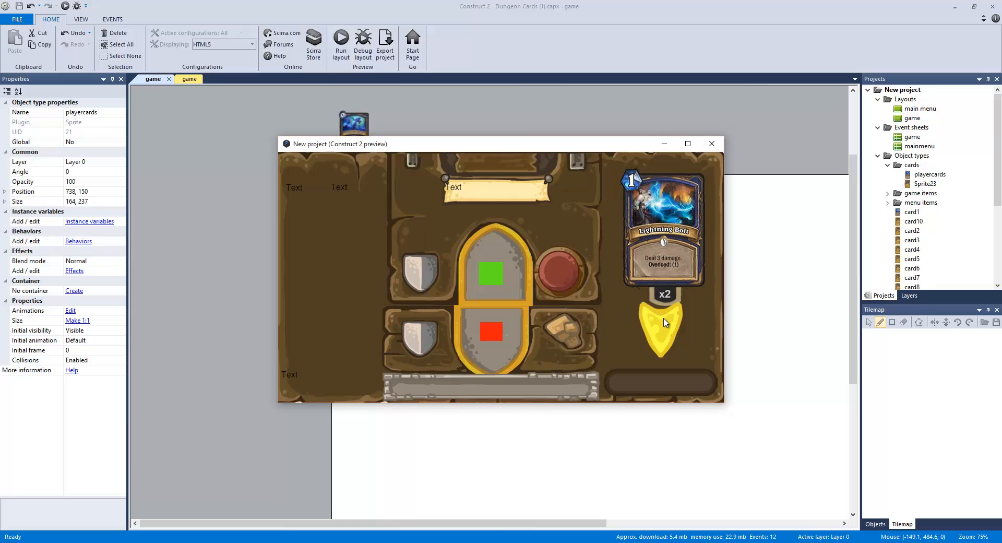
{"action": "left_click", "coordinate": [665, 322]}
{"action": "left_click", "coordinate": [665, 322]}
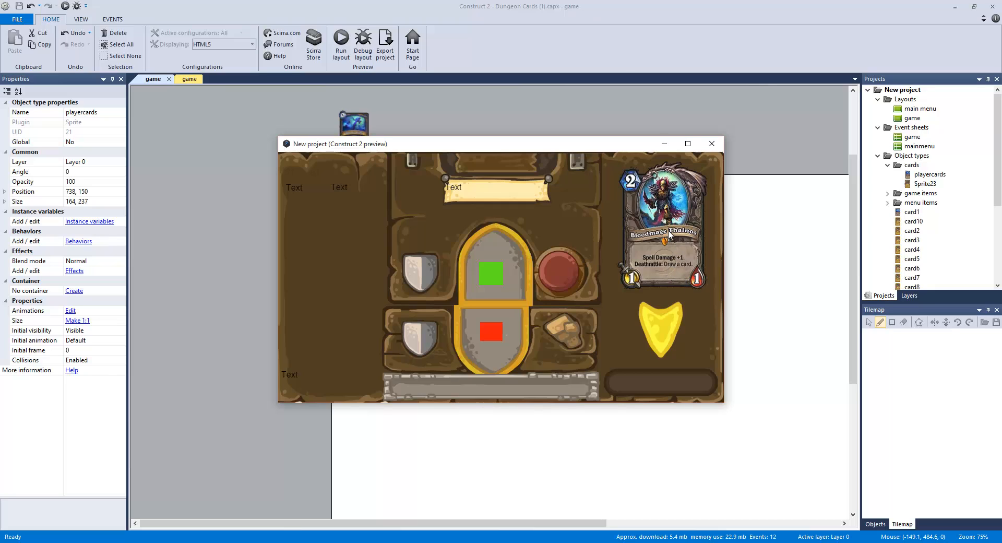
{"action": "left_click", "coordinate": [661, 328]}
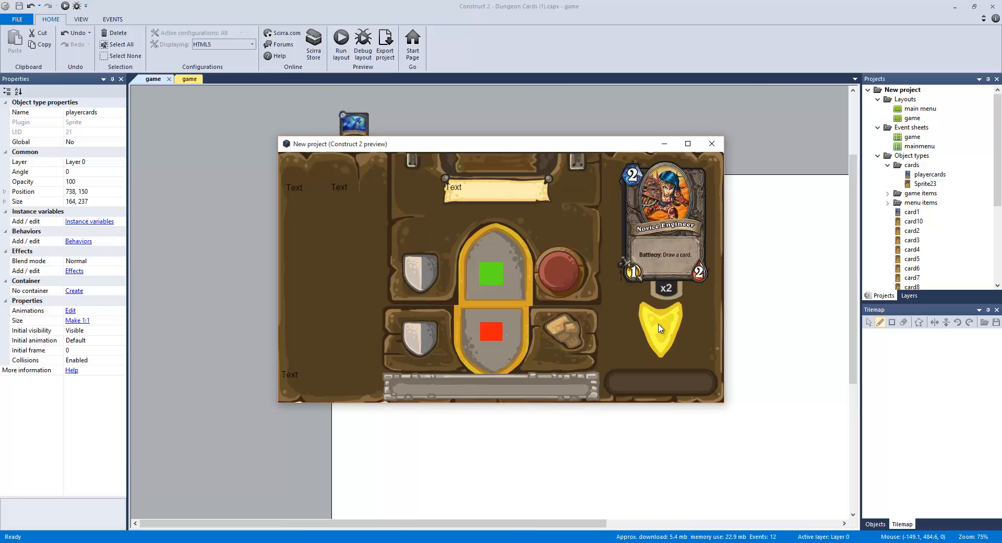
{"action": "left_click", "coordinate": [660, 328]}
{"action": "left_click", "coordinate": [660, 328]}
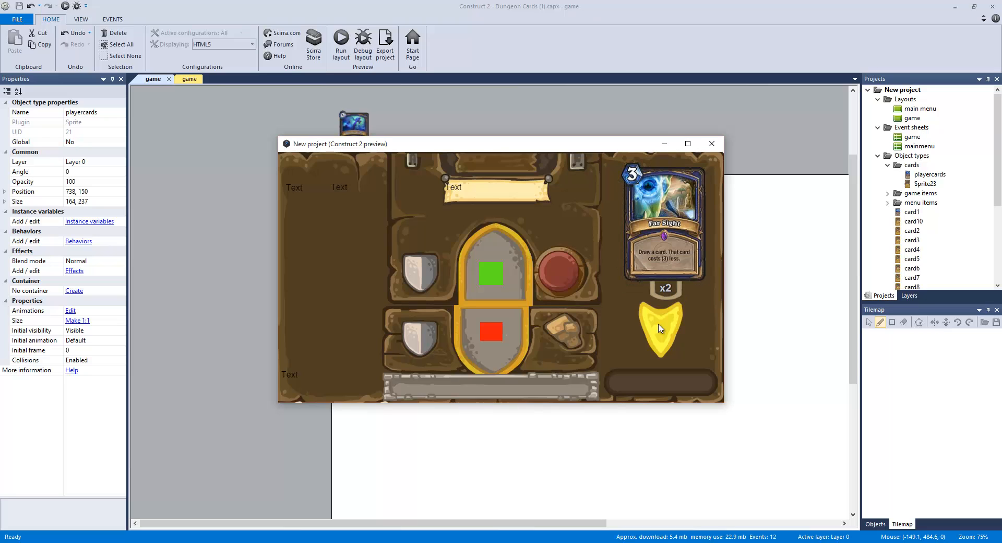
{"action": "left_click", "coordinate": [661, 328]}
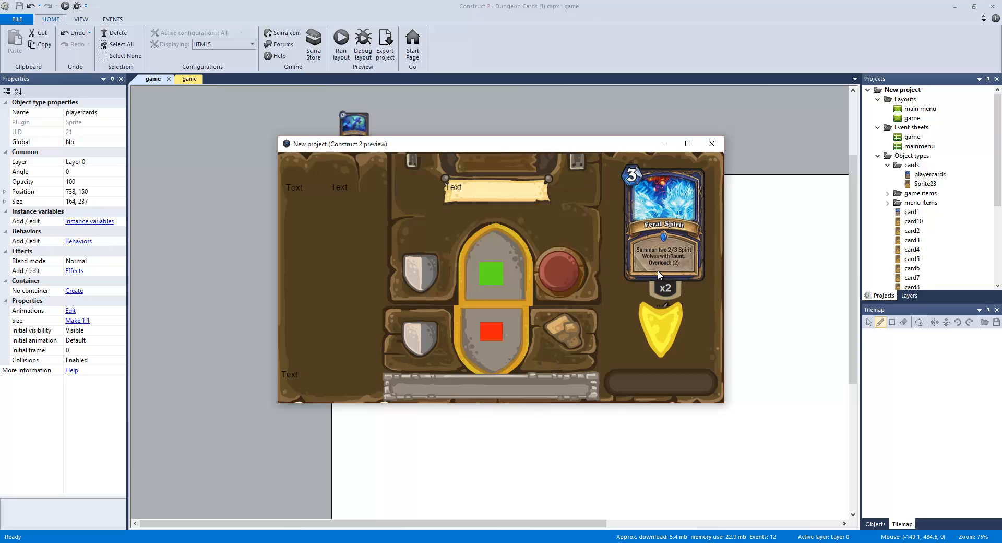
Play the Feral Spirit card against two successive enemy draws, then close the preview.
{"action": "left_click", "coordinate": [685, 225]}
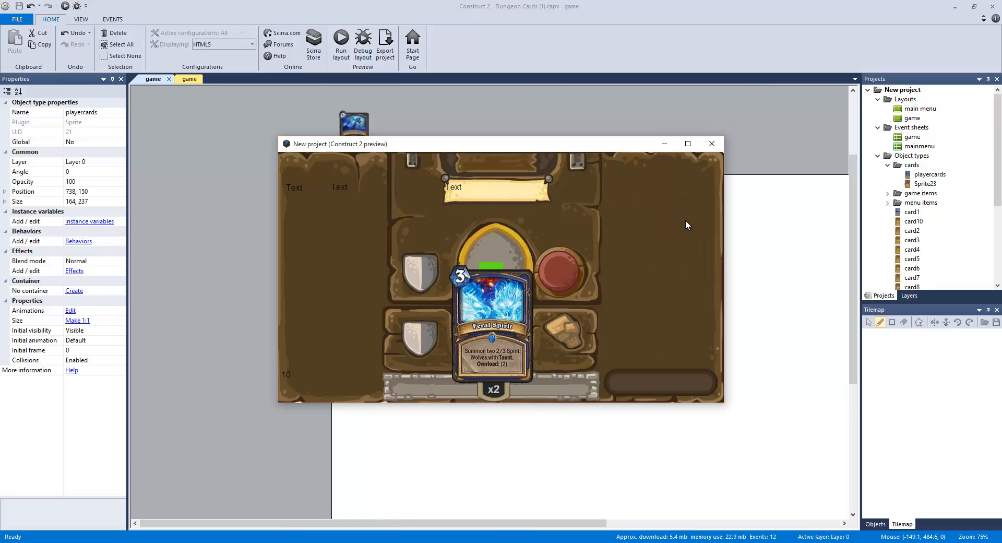
{"action": "left_click", "coordinate": [566, 266]}
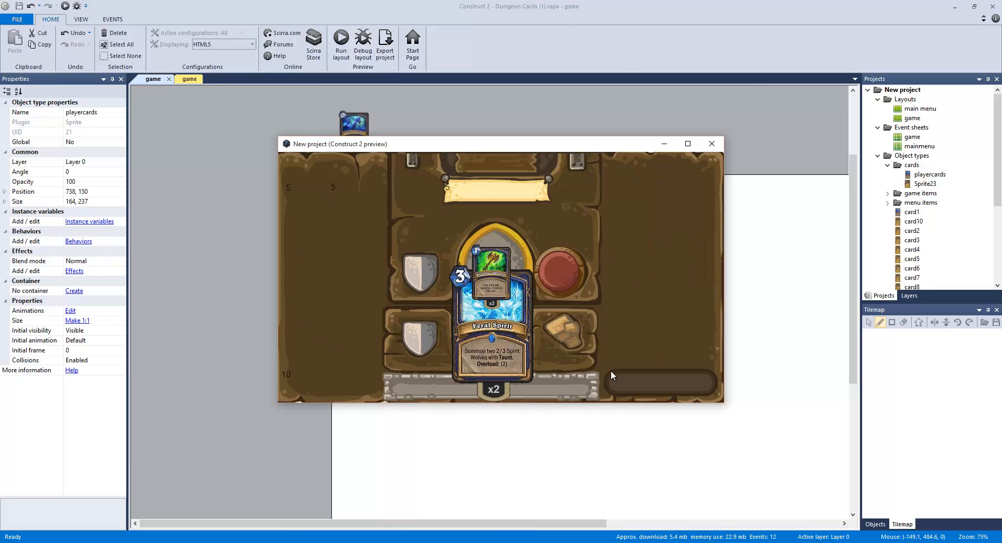
{"action": "left_click", "coordinate": [566, 281]}
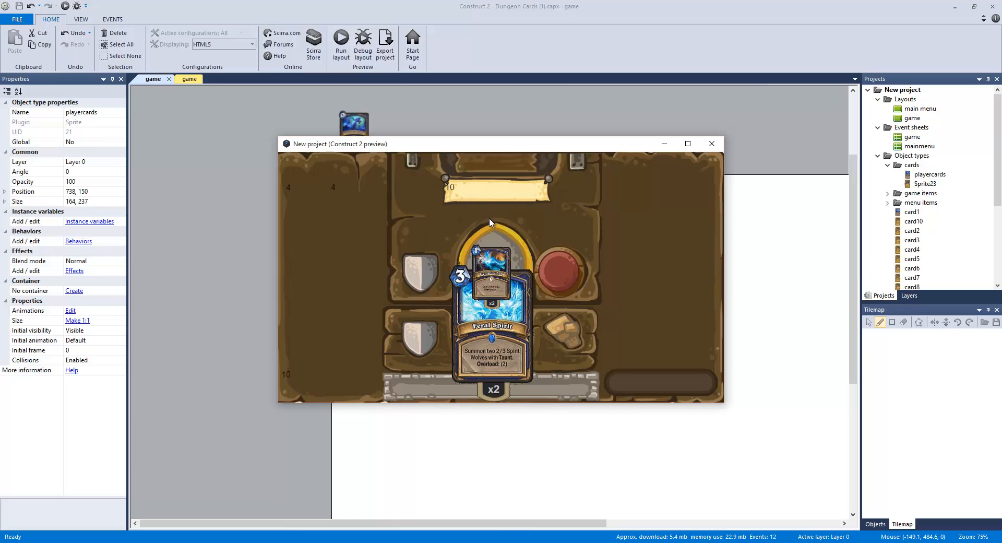
{"action": "left_click", "coordinate": [711, 144]}
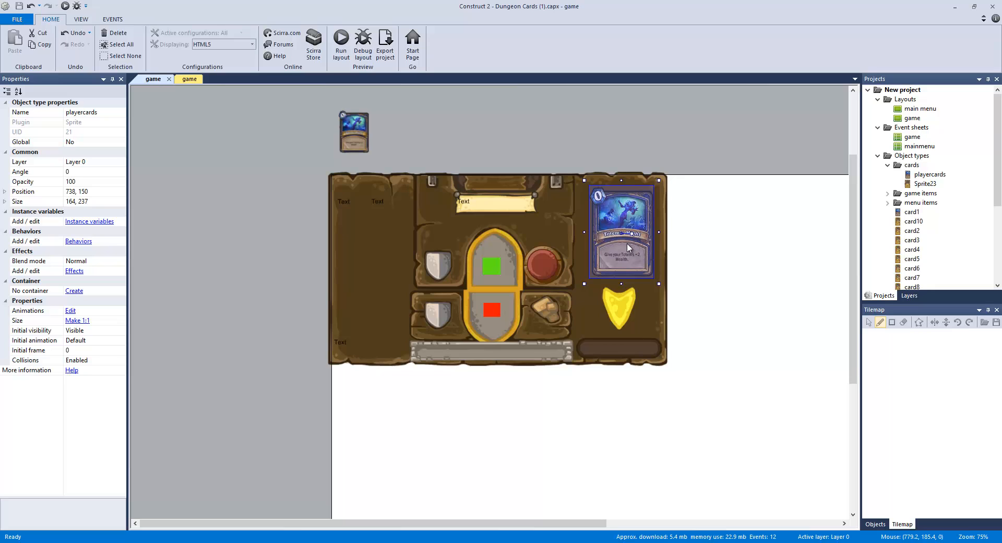
Run the layout preview again and cycle the player cards to Bloodmage Thalnos.
{"action": "left_click", "coordinate": [346, 56]}
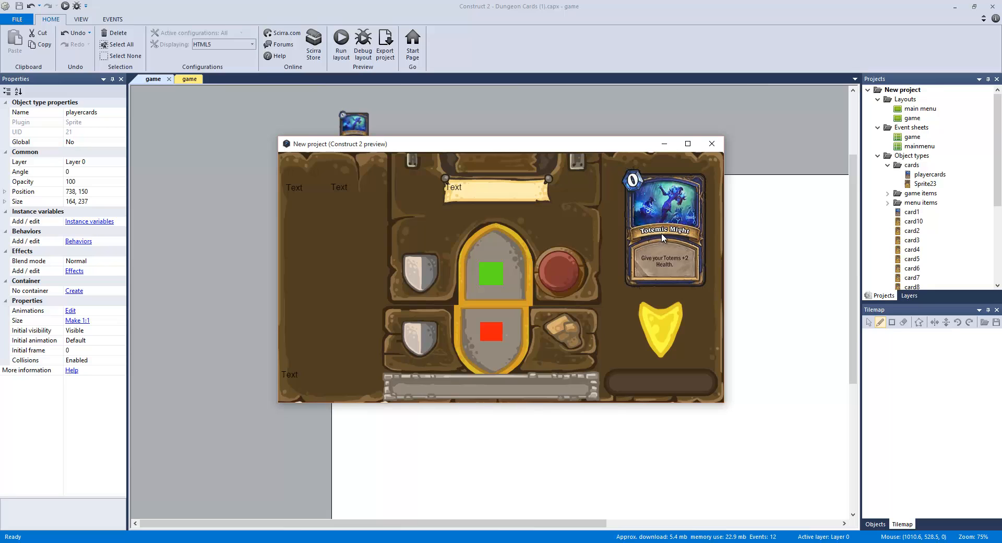
{"action": "left_click", "coordinate": [664, 313]}
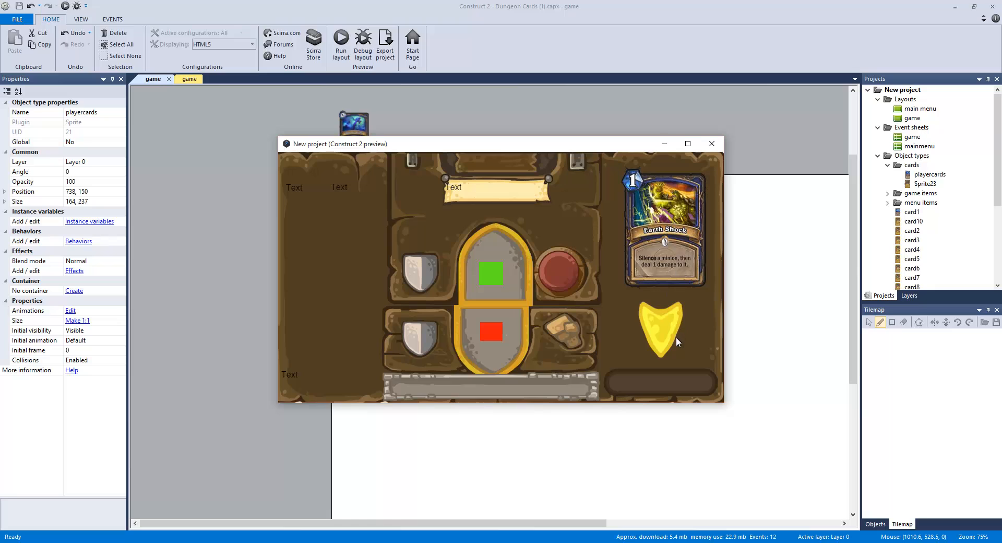
{"action": "left_click", "coordinate": [666, 327]}
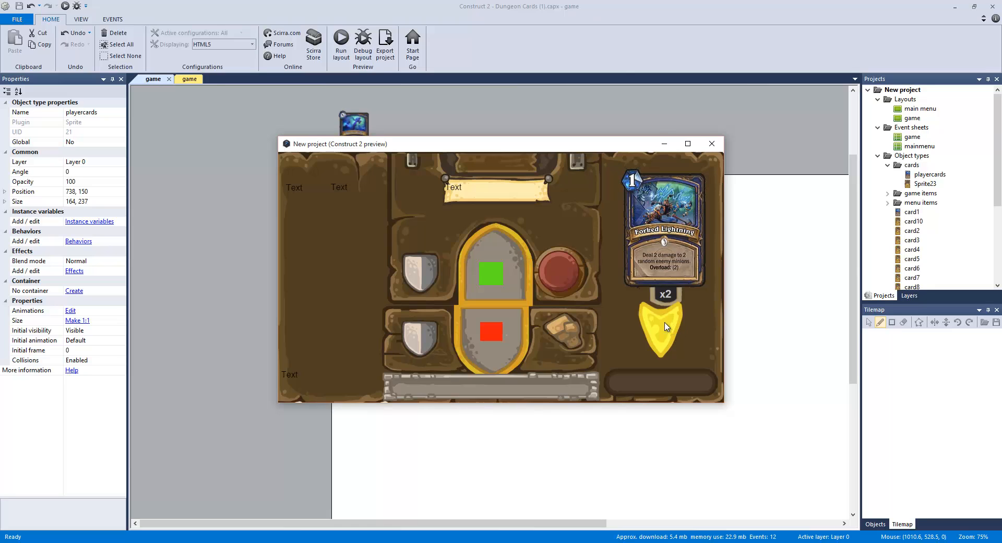
{"action": "left_click", "coordinate": [666, 327]}
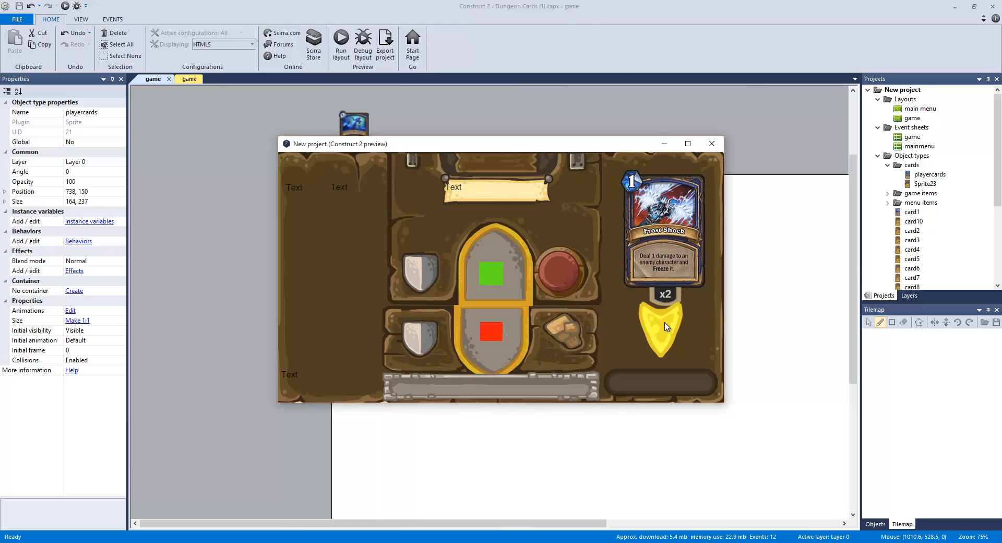
{"action": "left_click", "coordinate": [665, 326]}
{"action": "left_click", "coordinate": [666, 327]}
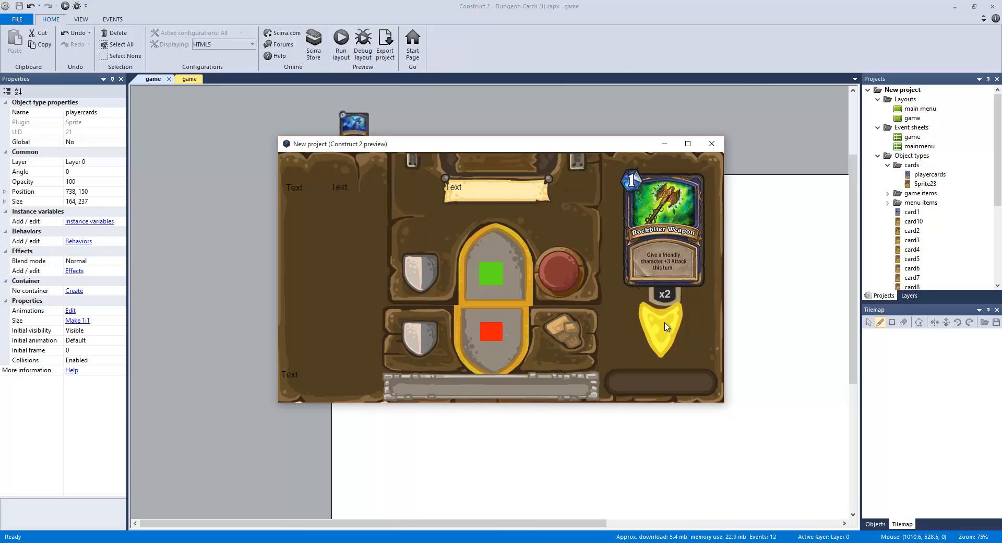
{"action": "left_click", "coordinate": [666, 327]}
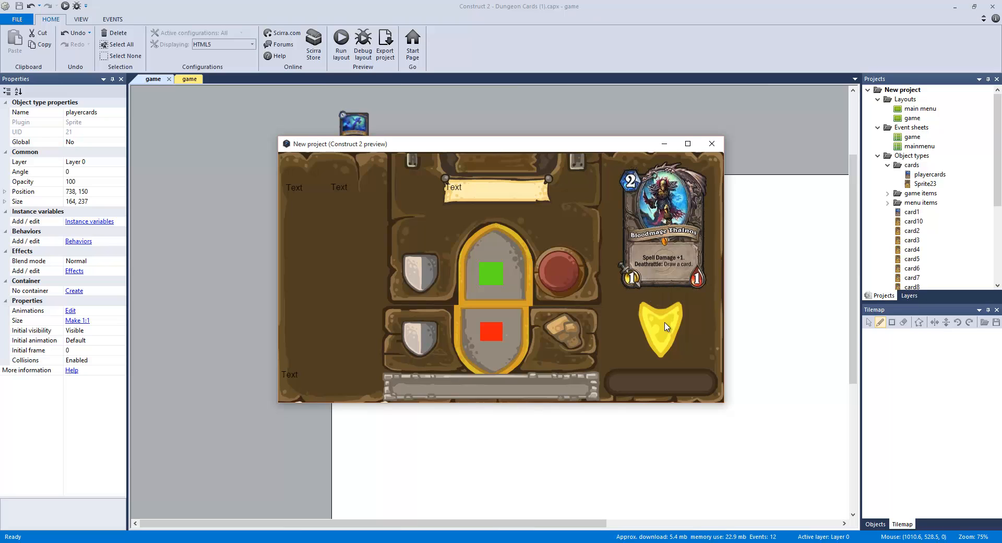
Play Bloodmage Thalnos against a drawn enemy card and maximize the preview window.
{"action": "left_click", "coordinate": [696, 256]}
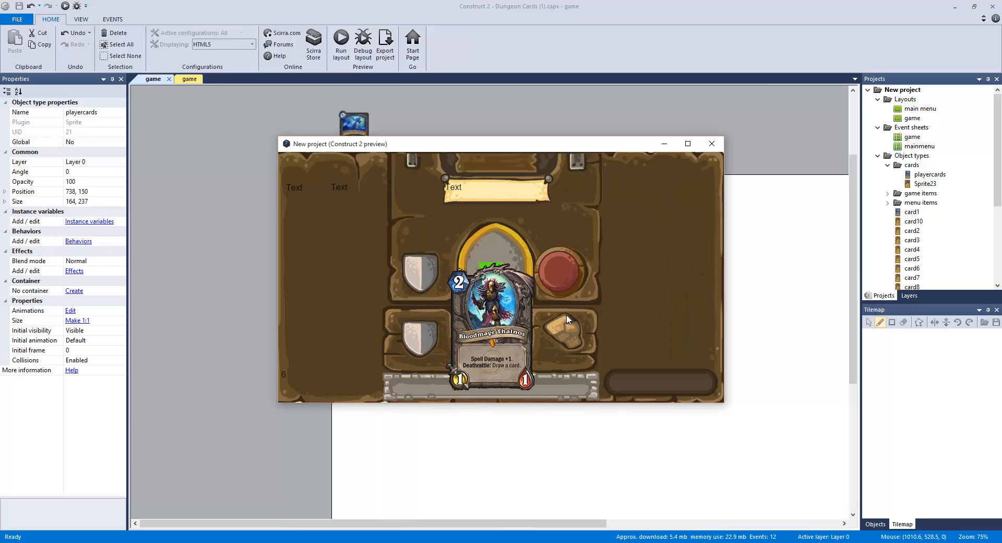
{"action": "left_click", "coordinate": [569, 270]}
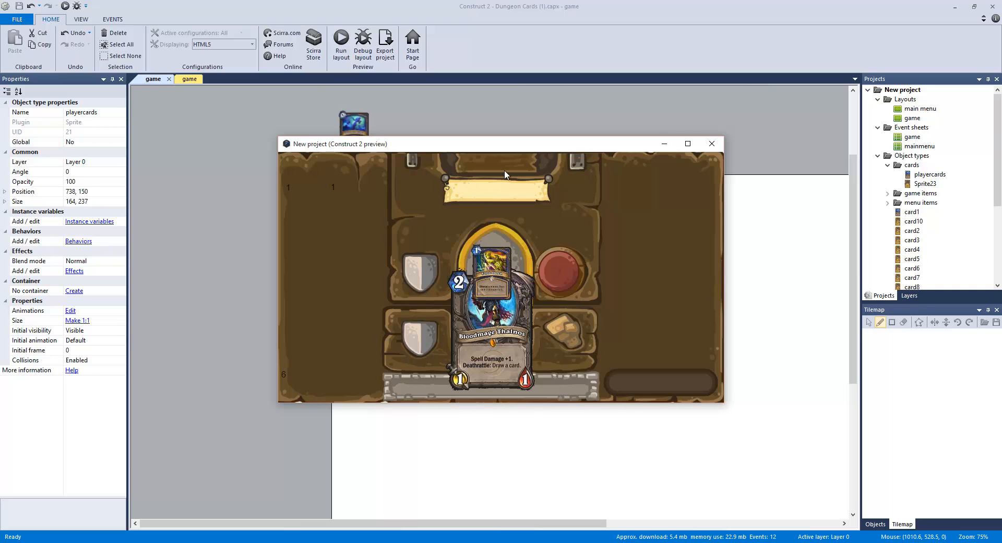
{"action": "left_click", "coordinate": [689, 144]}
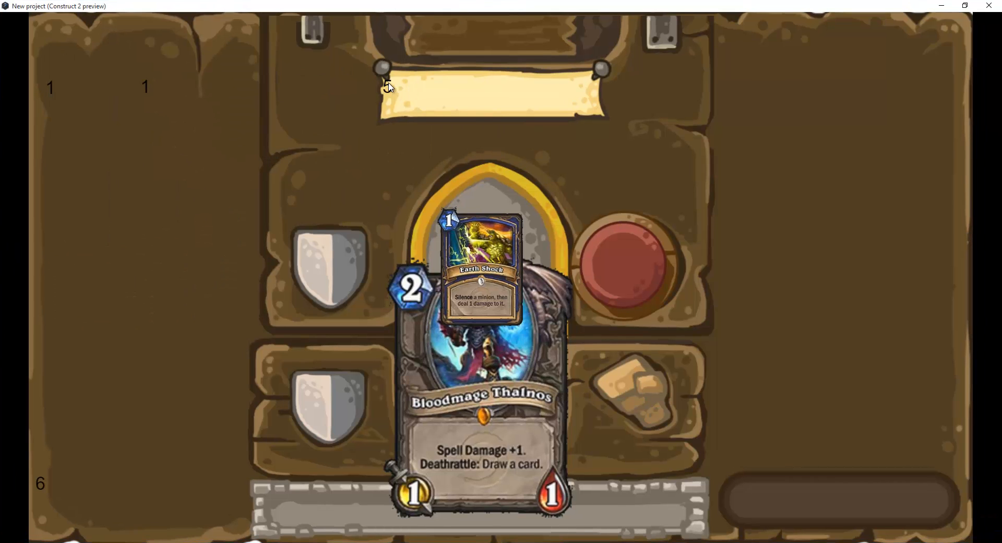
Draw enemy cards repeatedly against Bloodmage Thalnos to test how the player's cash changes on wins and losses.
{"action": "left_click", "coordinate": [617, 283]}
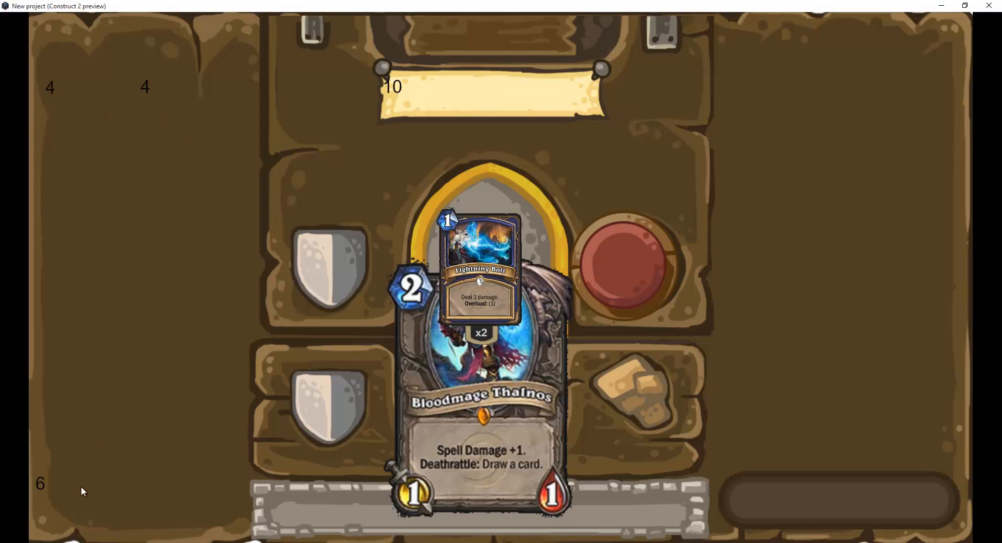
{"action": "left_click", "coordinate": [610, 279]}
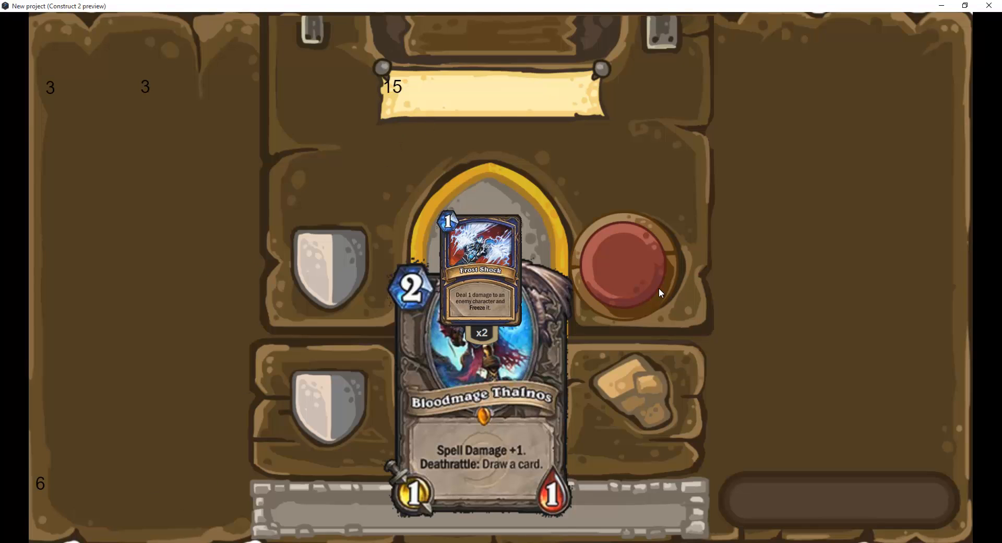
{"action": "left_click", "coordinate": [606, 251]}
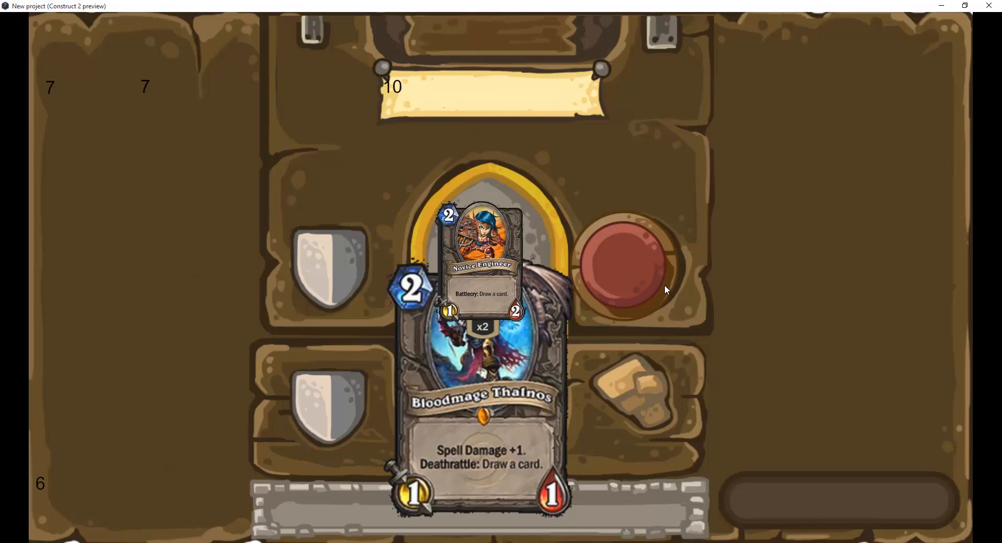
{"action": "left_click", "coordinate": [630, 280]}
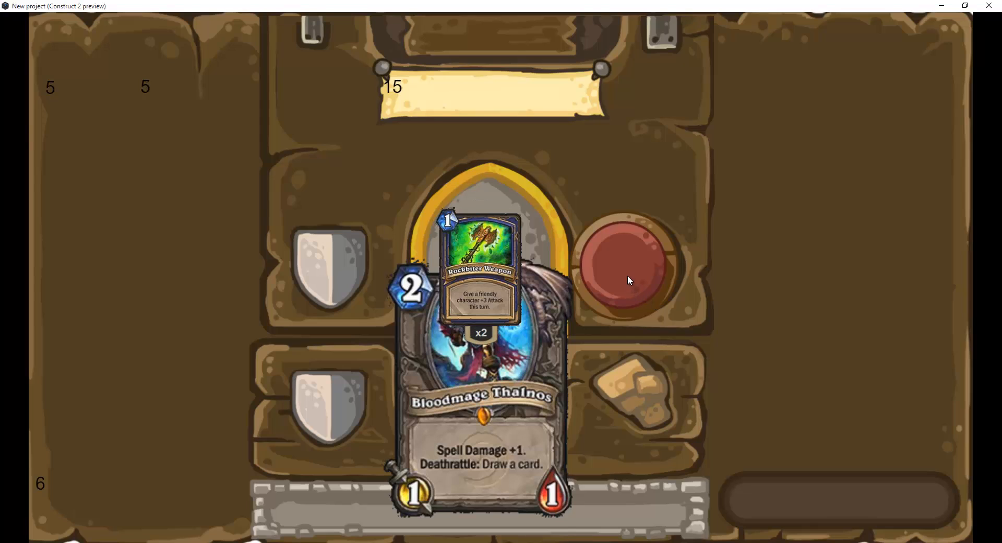
{"action": "left_click", "coordinate": [595, 278]}
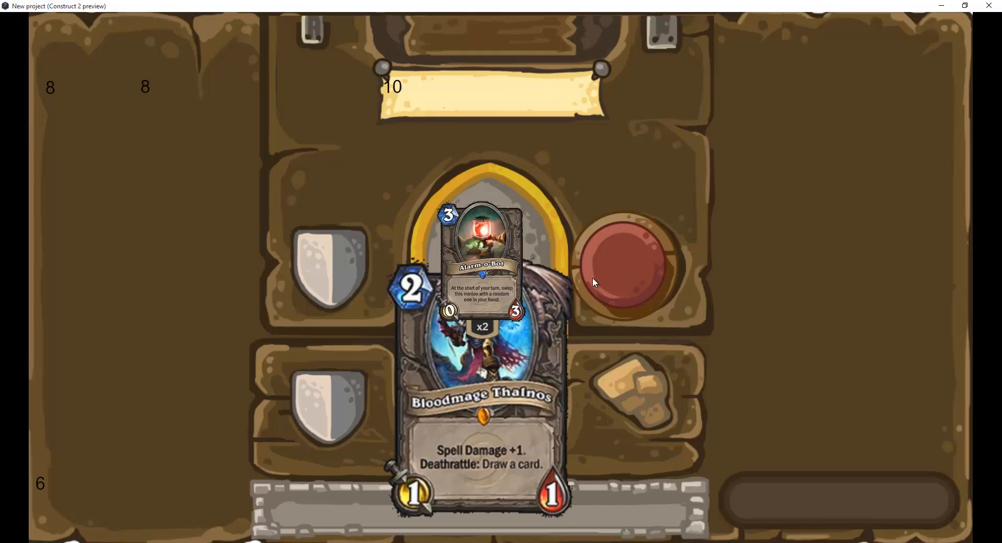
{"action": "left_click", "coordinate": [631, 273]}
{"action": "left_click", "coordinate": [632, 276]}
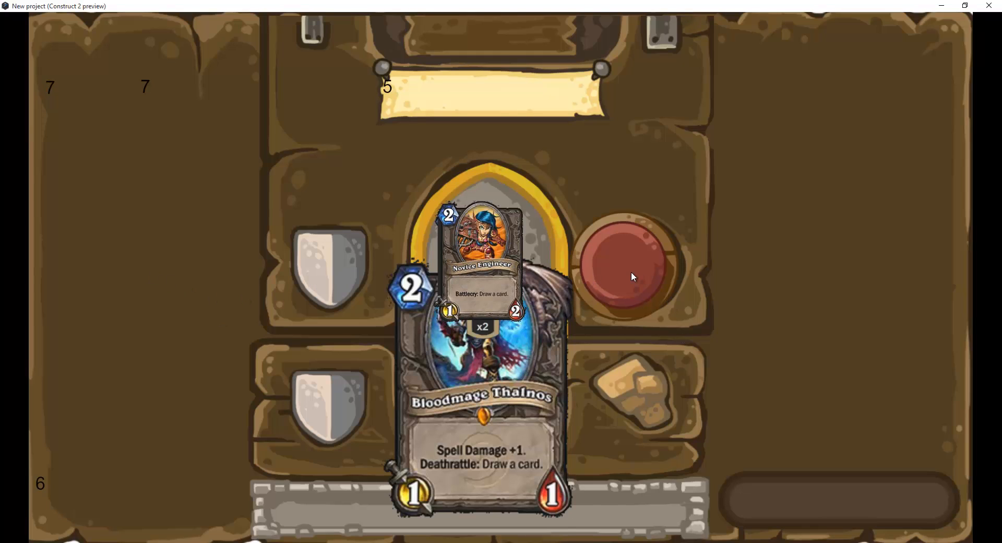
{"action": "left_click", "coordinate": [631, 276]}
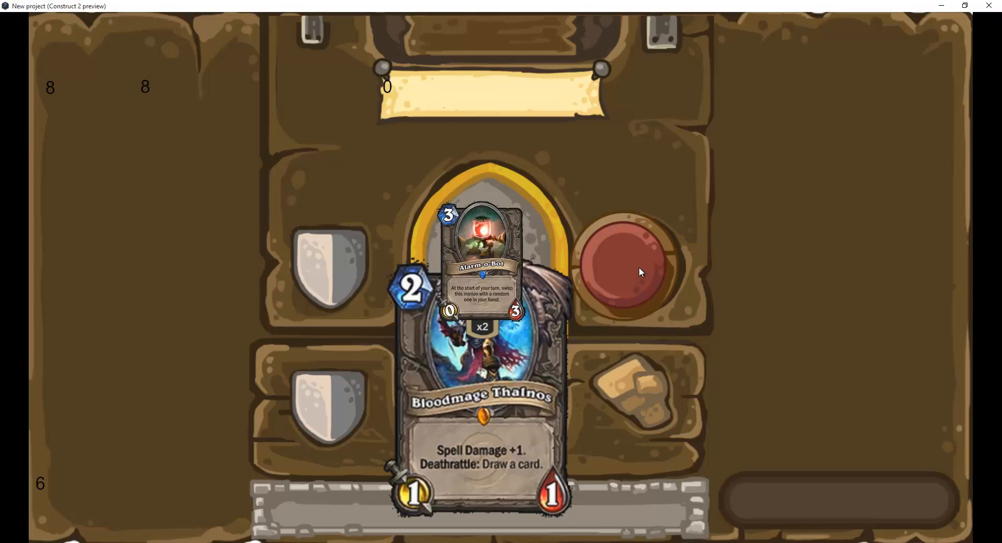
{"action": "left_click", "coordinate": [641, 272]}
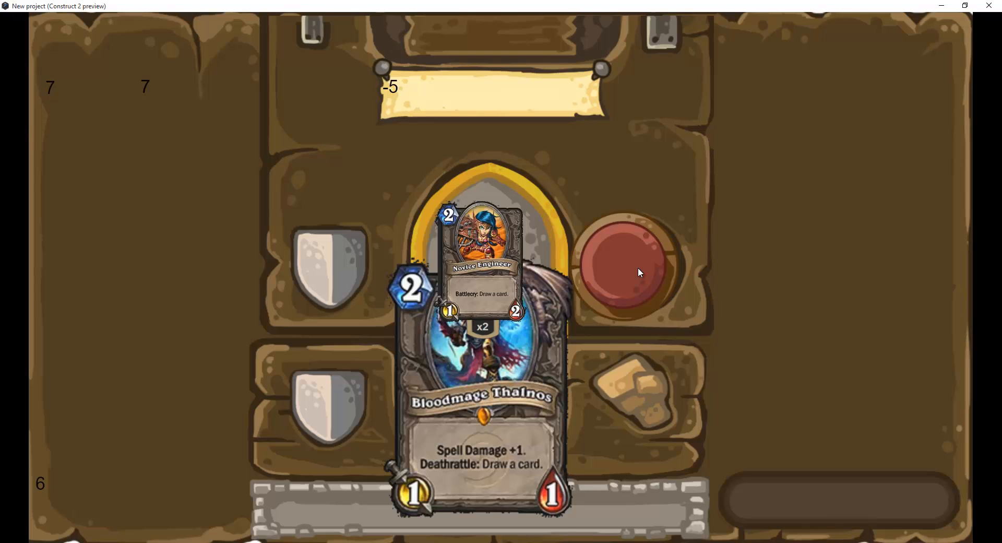
{"action": "left_click", "coordinate": [638, 268]}
{"action": "left_click", "coordinate": [638, 267]}
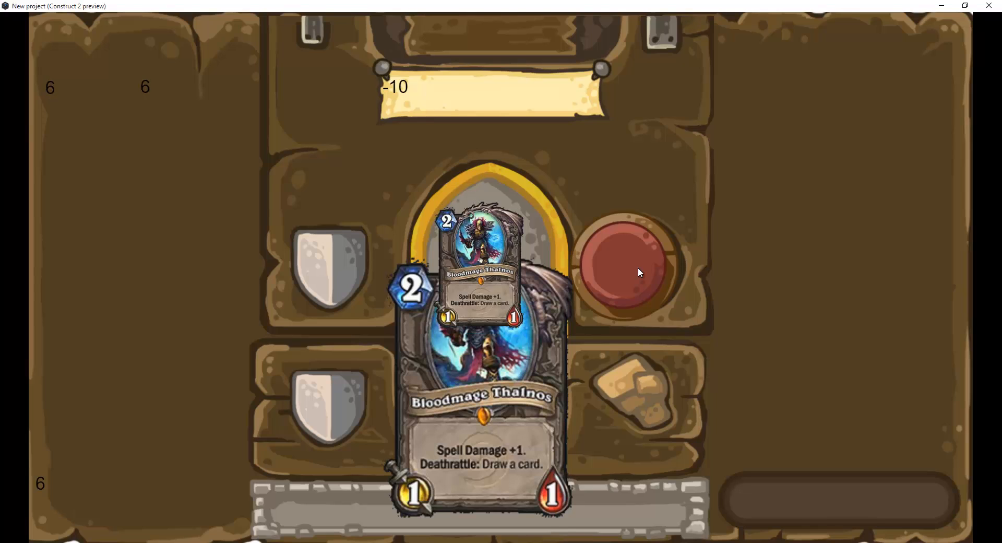
Draw two more enemy cards against Bloodmage Thalnos, then close the preview.
{"action": "left_click", "coordinate": [638, 271]}
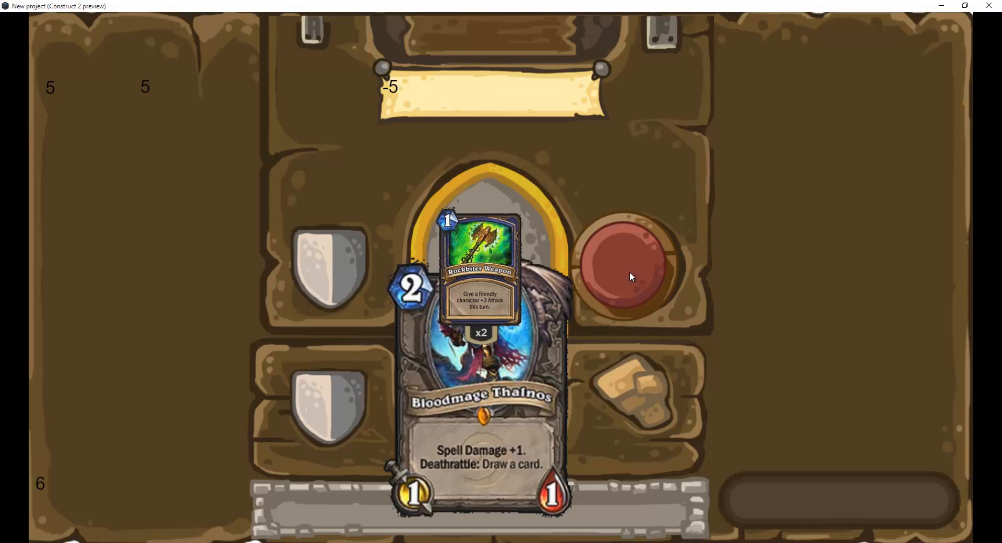
{"action": "left_click", "coordinate": [630, 275]}
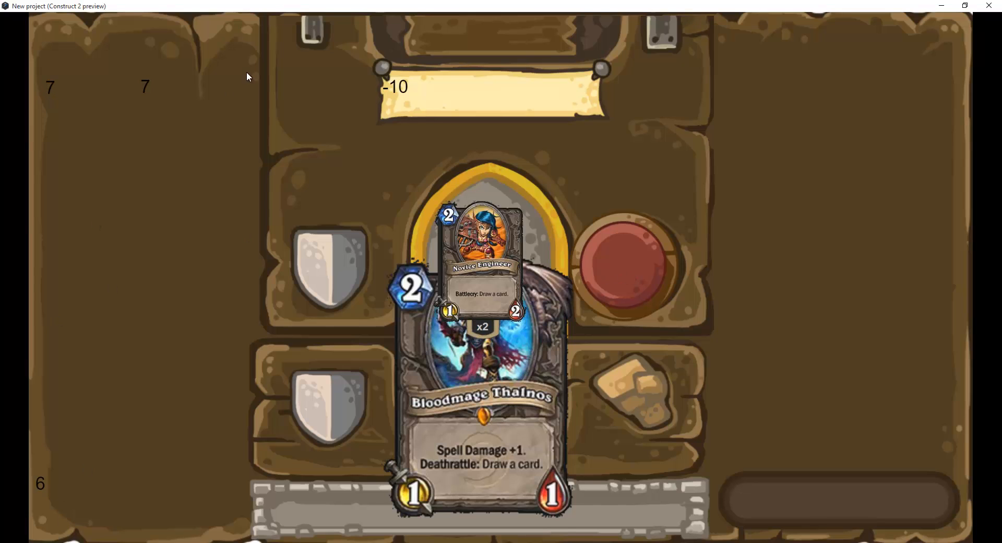
{"action": "left_click", "coordinate": [988, 5]}
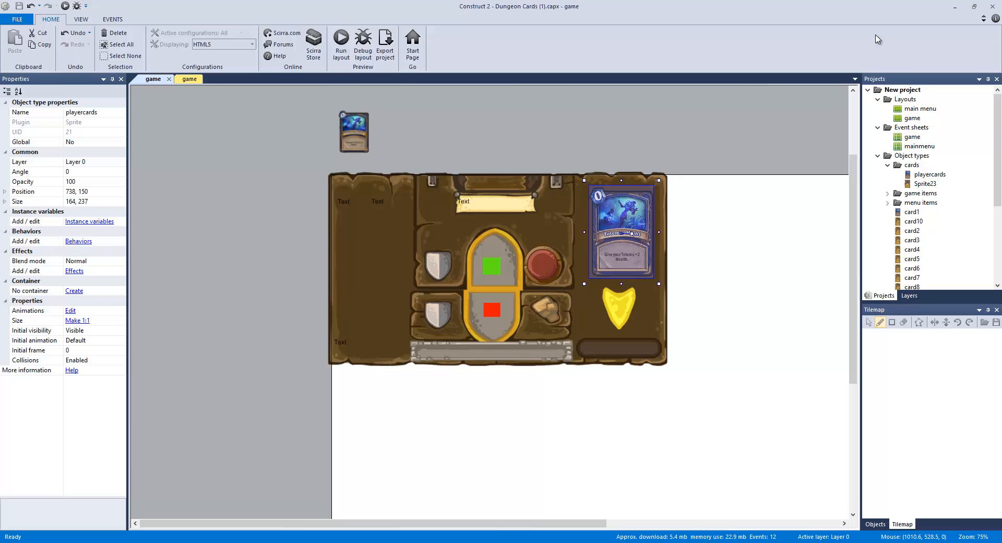
Open the game event sheet and examine the enemy-draw event on Sprite18 alongside the tap event on playercards.
{"action": "left_click", "coordinate": [190, 79]}
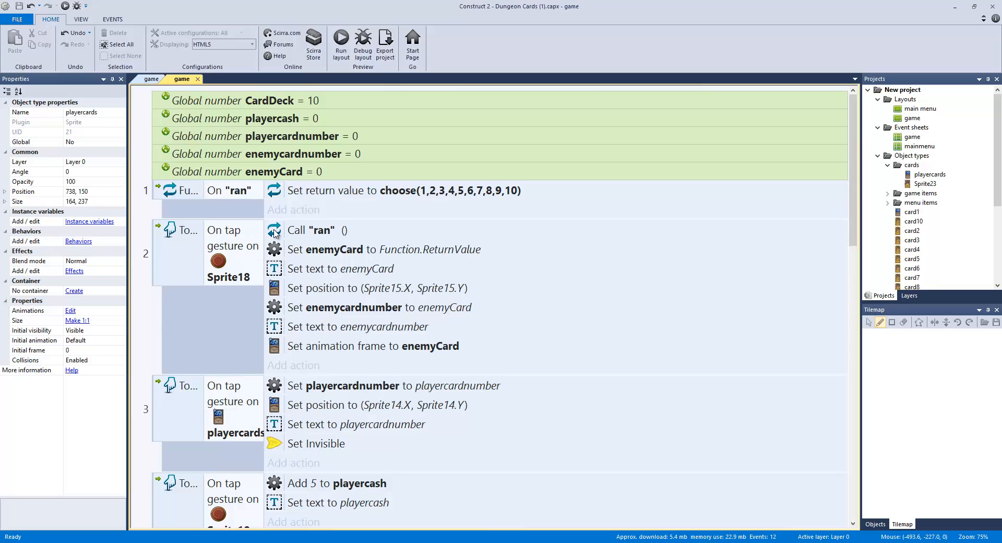
{"action": "scroll", "coordinate": [292, 251], "scroll_direction": "down", "scroll_amount": 2}
{"action": "scroll", "coordinate": [357, 281], "scroll_direction": "up", "scroll_amount": 1}
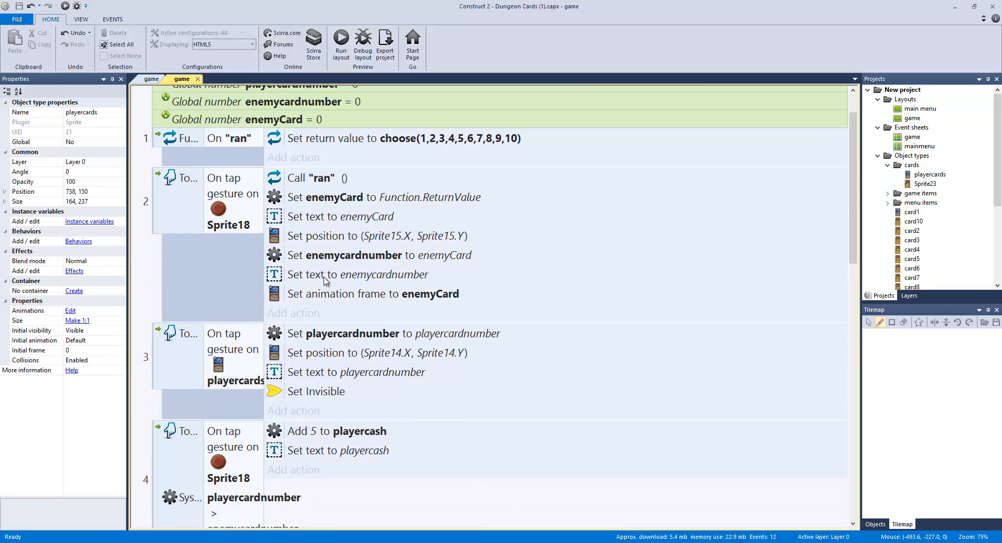
{"action": "left_click", "coordinate": [248, 277]}
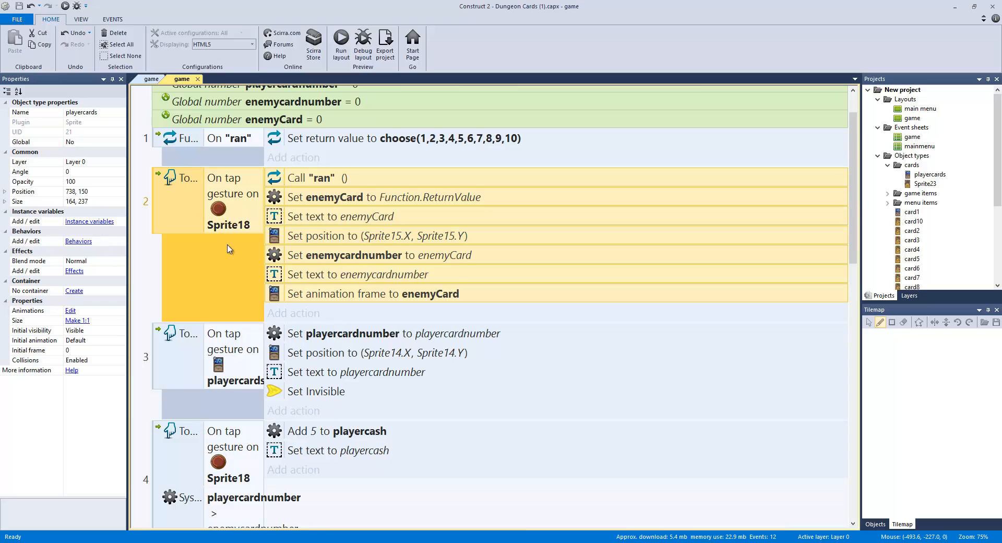
{"action": "scroll", "coordinate": [230, 281], "scroll_direction": "down", "scroll_amount": 5}
{"action": "left_click", "coordinate": [208, 336]}
{"action": "scroll", "coordinate": [232, 313], "scroll_direction": "down", "scroll_amount": 1}
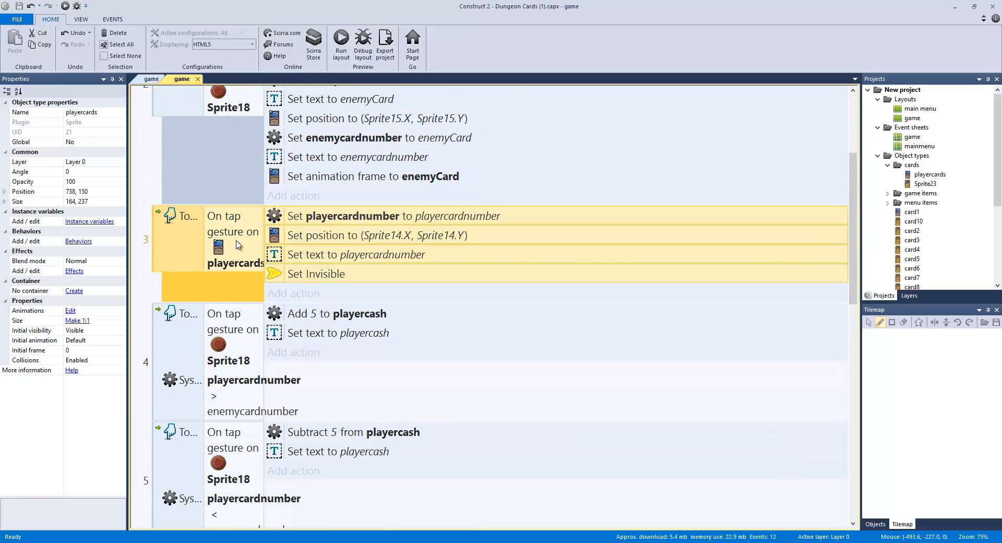
{"action": "scroll", "coordinate": [233, 240], "scroll_direction": "up", "scroll_amount": 3}
{"action": "left_click", "coordinate": [245, 259]}
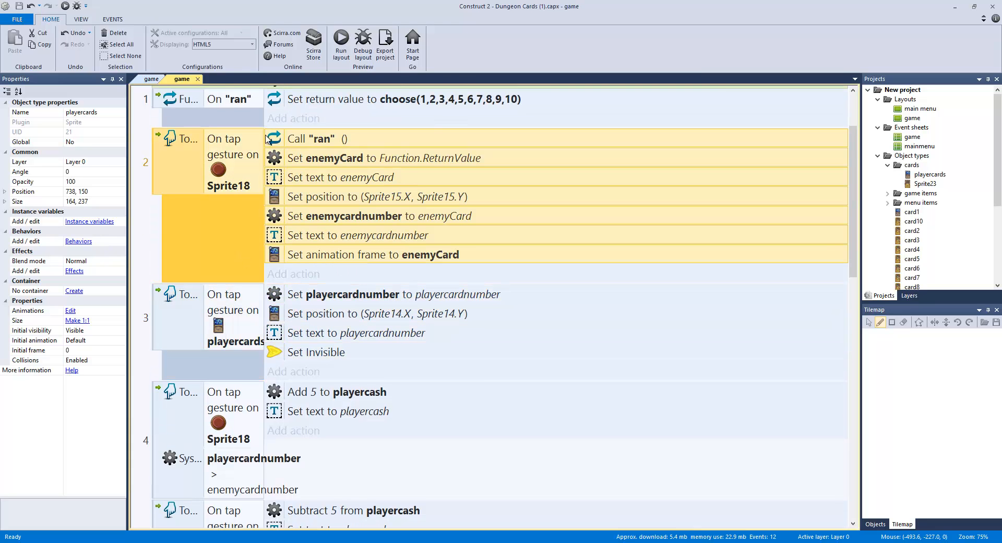
{"action": "scroll", "coordinate": [326, 274], "scroll_direction": "down", "scroll_amount": 2}
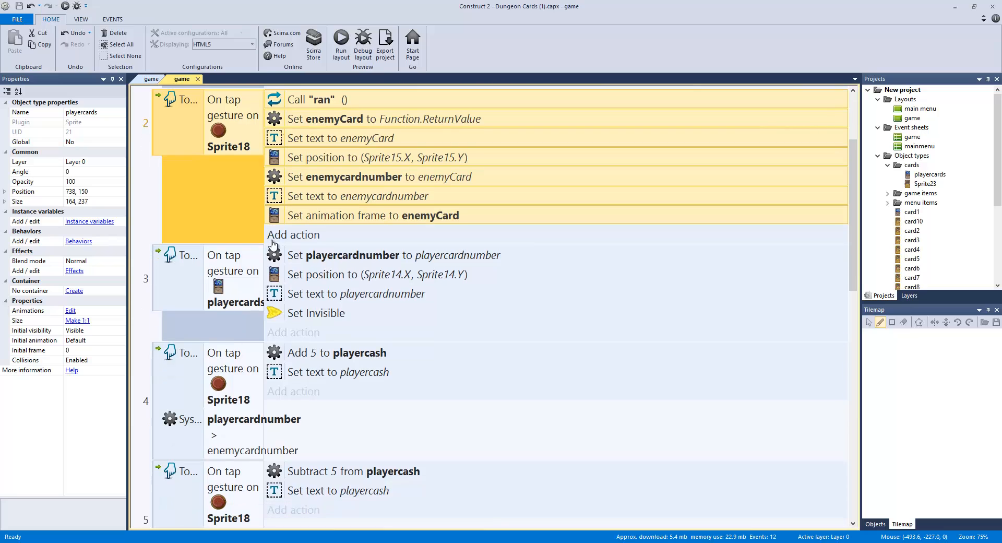
{"action": "scroll", "coordinate": [264, 313], "scroll_direction": "down", "scroll_amount": 1}
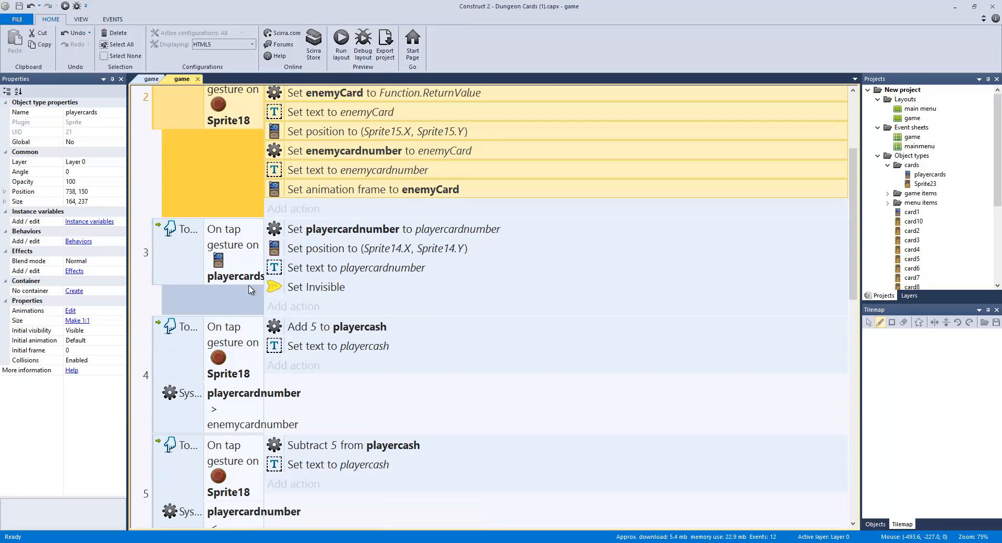
Examine the playercards tap event's number, position and text actions, checking the playernumber text object in the layout.
{"action": "left_click", "coordinate": [245, 295]}
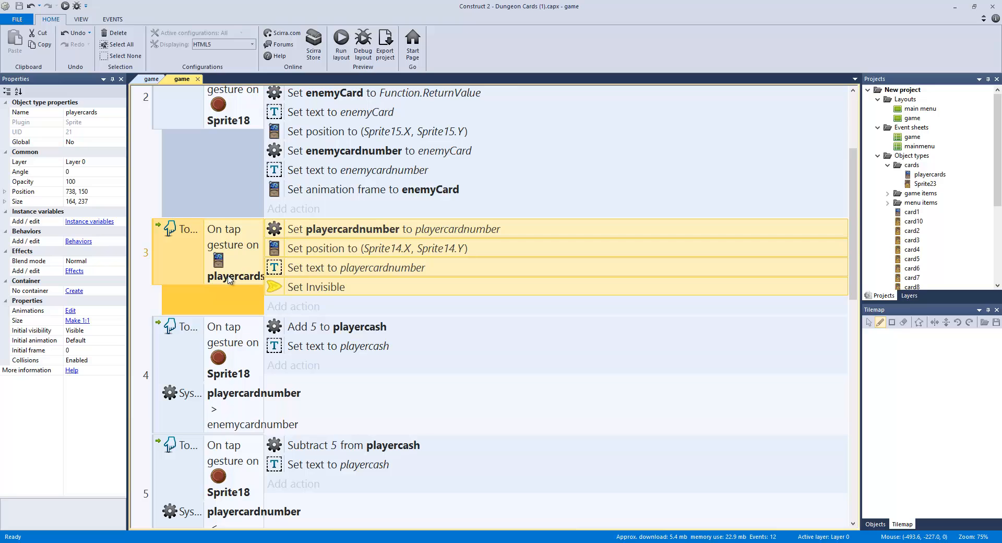
{"action": "left_click", "coordinate": [329, 231]}
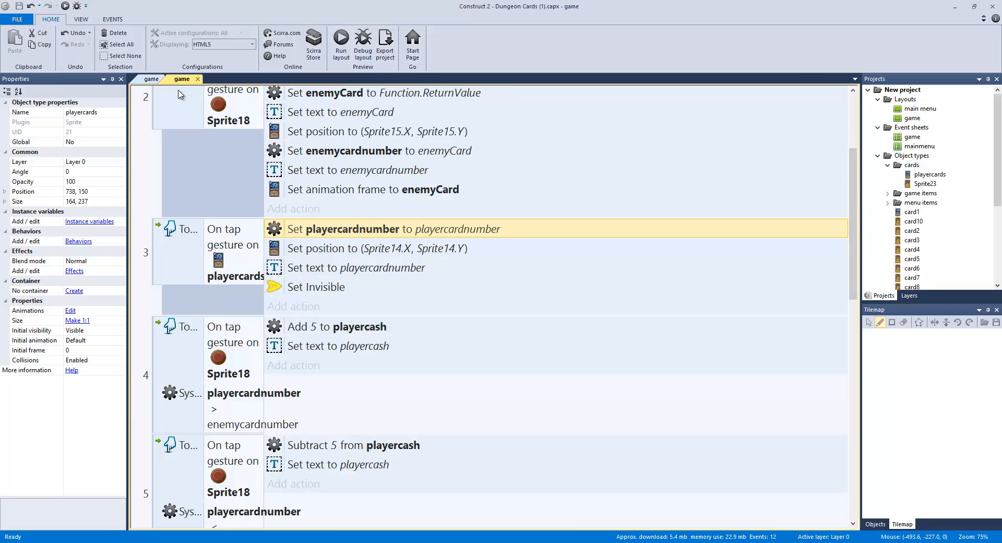
{"action": "left_click", "coordinate": [151, 79]}
{"action": "left_click", "coordinate": [339, 344]}
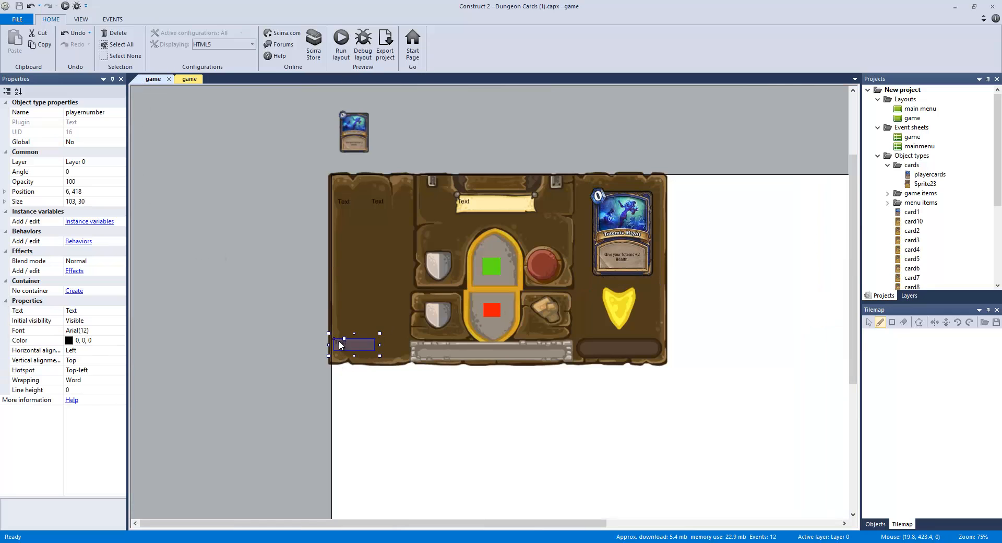
{"action": "left_click", "coordinate": [193, 79]}
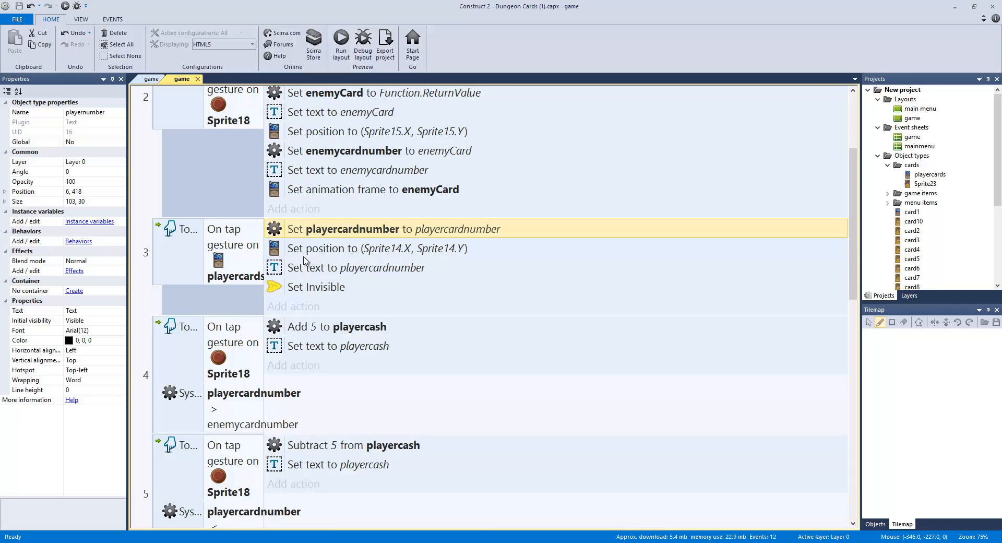
{"action": "left_click", "coordinate": [323, 253]}
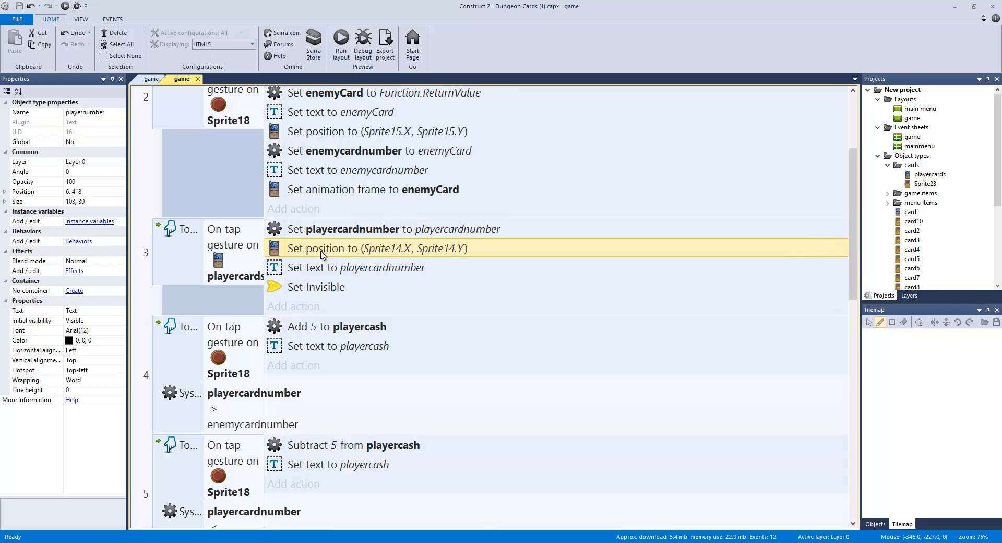
{"action": "left_click", "coordinate": [383, 269]}
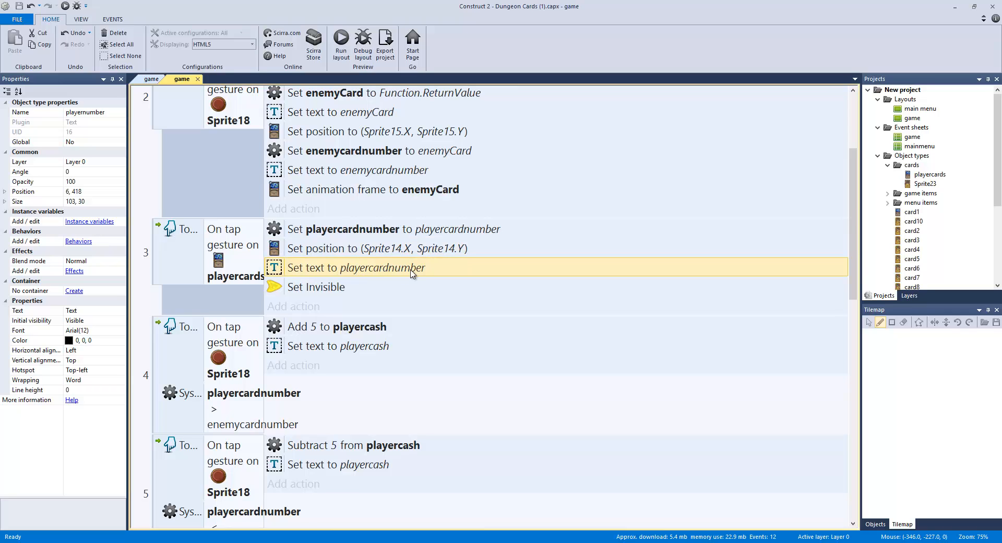
Inspect the layout's text objects and the playercards sprite, then return to the event sheet.
{"action": "left_click", "coordinate": [152, 79]}
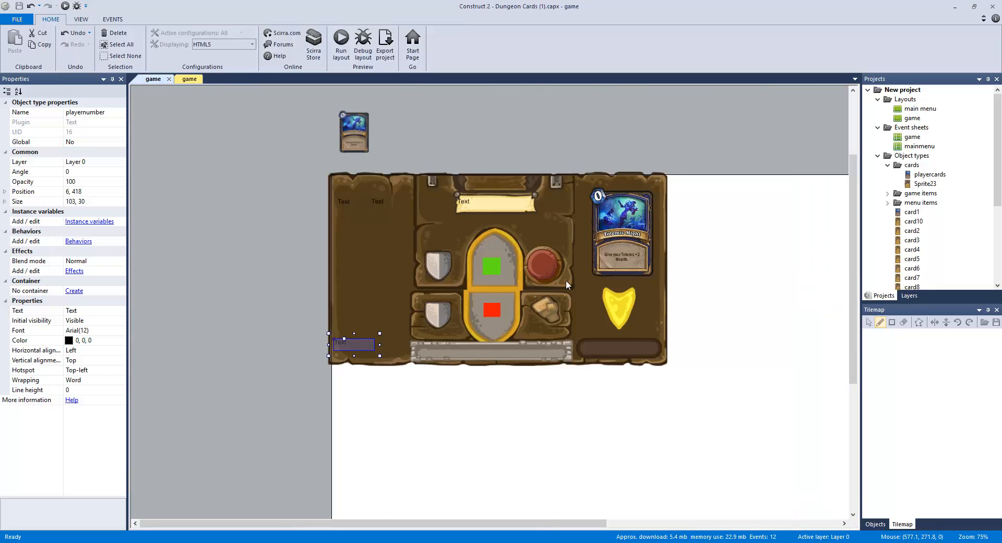
{"action": "left_click", "coordinate": [372, 203]}
{"action": "left_click", "coordinate": [339, 200]}
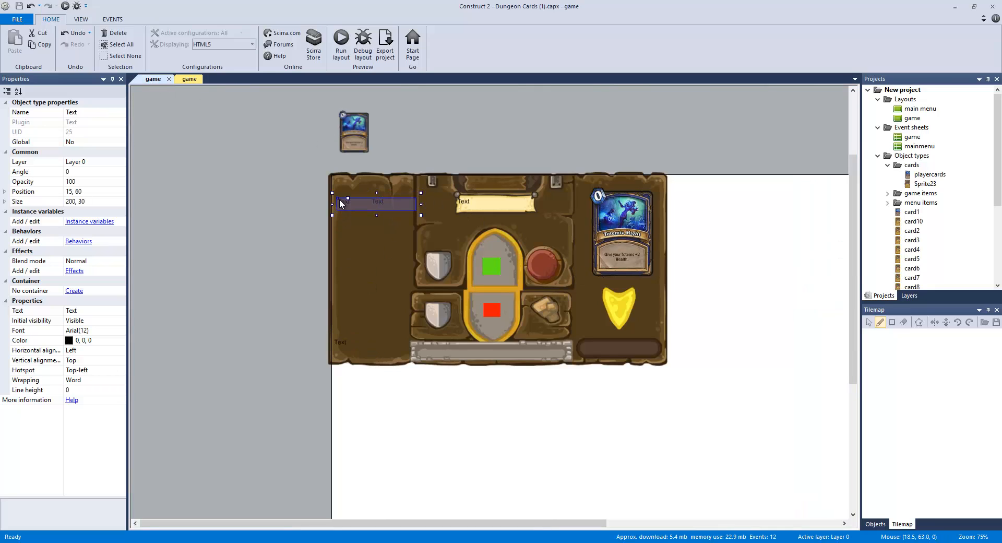
{"action": "left_click", "coordinate": [342, 343]}
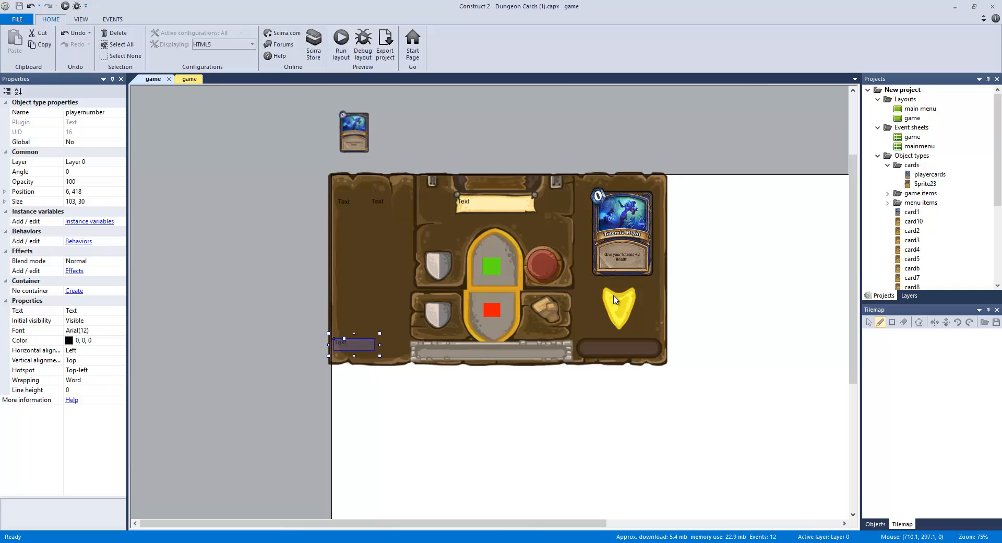
{"action": "left_click", "coordinate": [612, 265]}
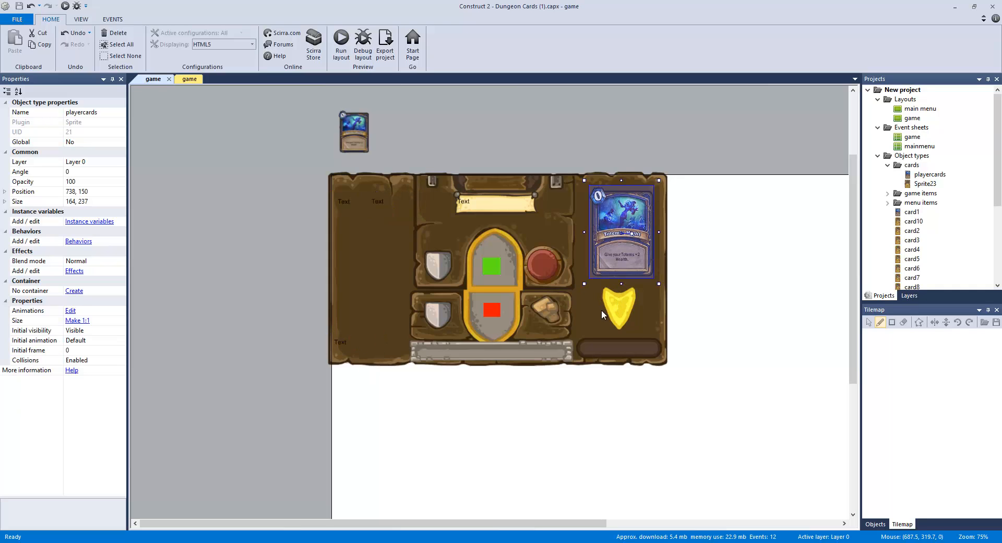
{"action": "left_click", "coordinate": [189, 78]}
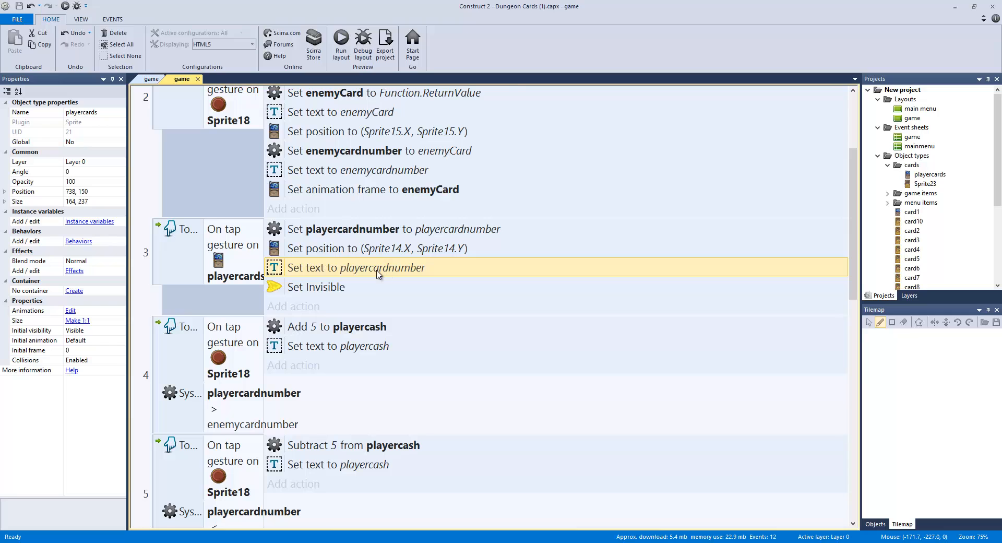
Locate the playercard#1 event in the event sheet and identify its Sprite24 arrow in the layout.
{"action": "scroll", "coordinate": [275, 270], "scroll_direction": "down", "scroll_amount": 1}
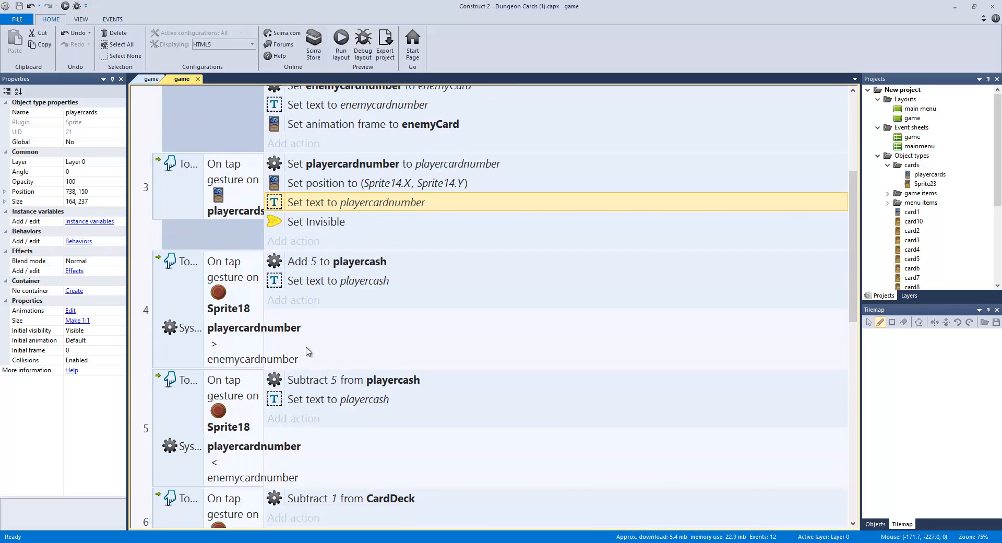
{"action": "scroll", "coordinate": [314, 345], "scroll_direction": "down", "scroll_amount": 5}
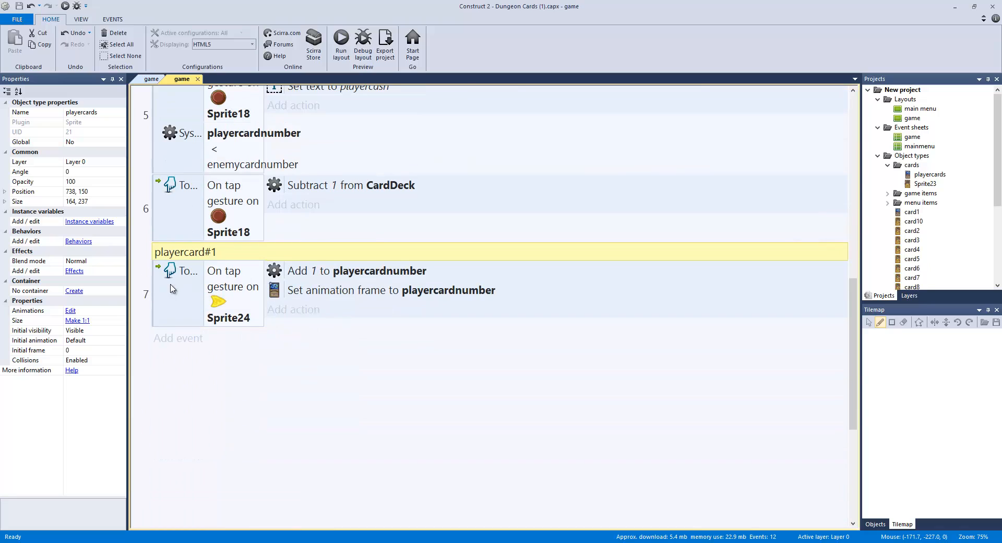
{"action": "left_click", "coordinate": [172, 287]}
{"action": "left_click", "coordinate": [302, 243]}
{"action": "left_click", "coordinate": [305, 246]}
{"action": "left_click", "coordinate": [152, 79]}
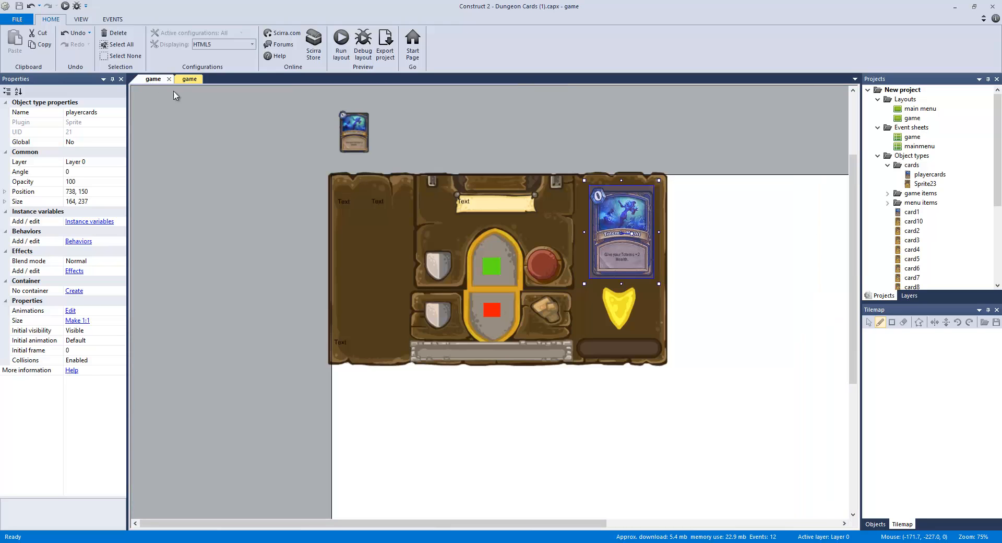
{"action": "left_click", "coordinate": [612, 309]}
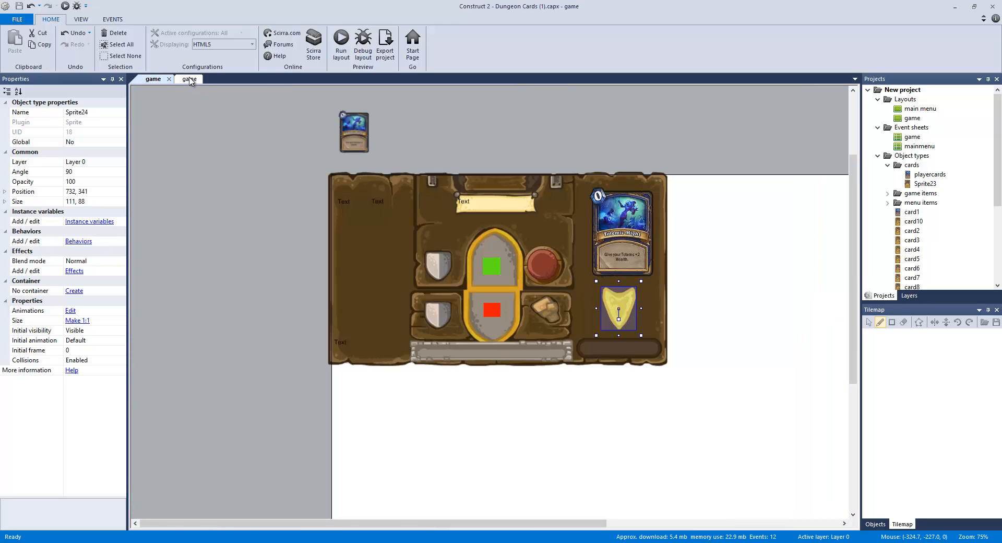
{"action": "left_click", "coordinate": [189, 79]}
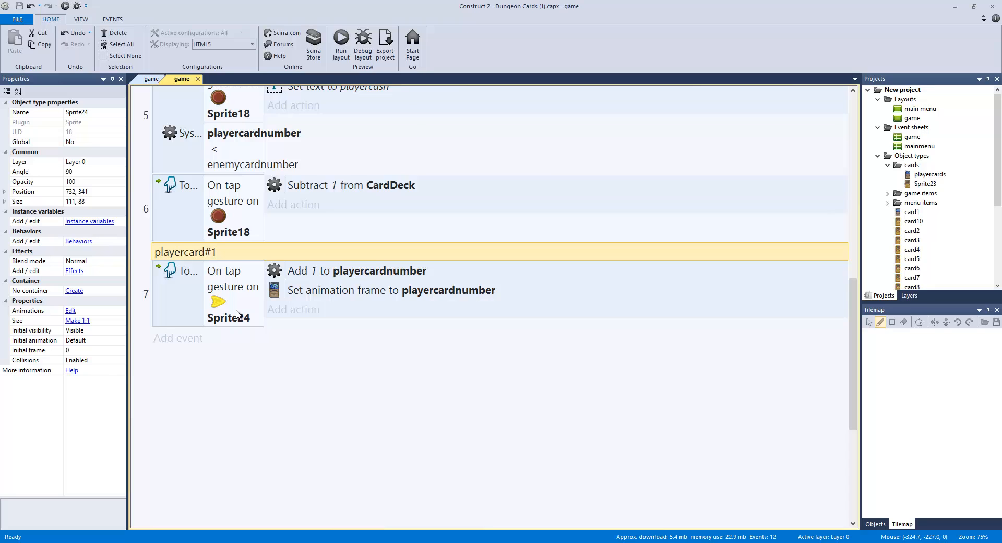
Examine the playercard#1 event's add-to-playercardnumber action, animation frame action and Sprite24 tap condition.
{"action": "left_click", "coordinate": [282, 275]}
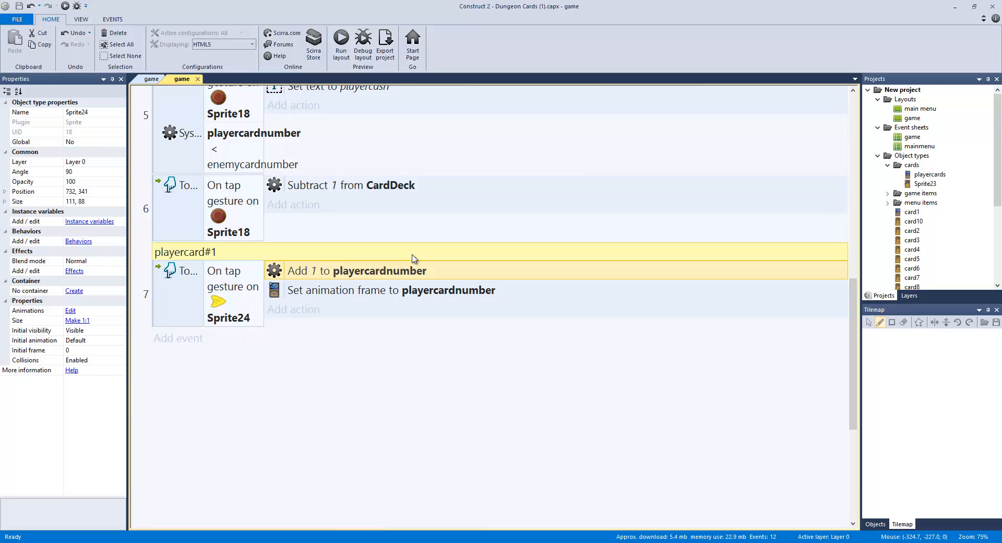
{"action": "left_click", "coordinate": [348, 293]}
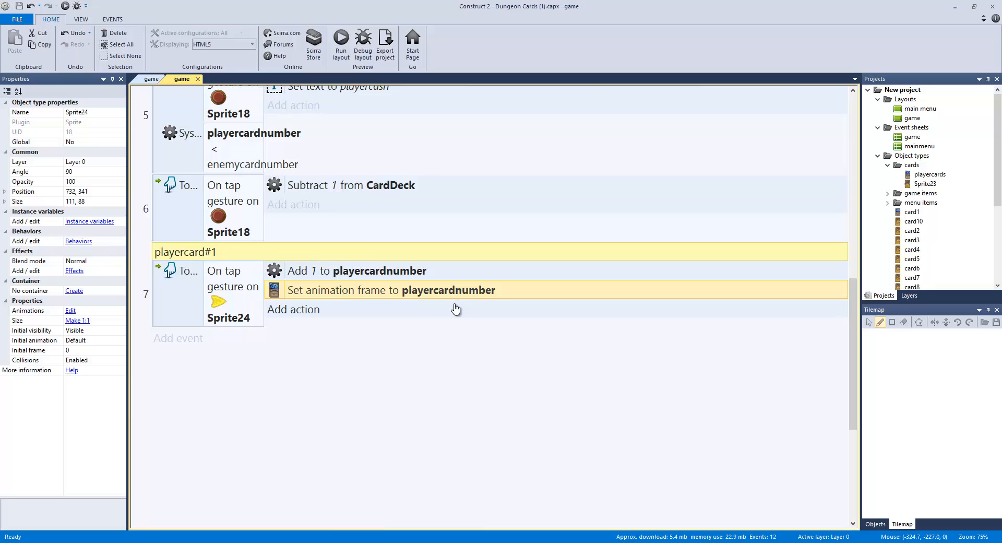
{"action": "left_click", "coordinate": [216, 302]}
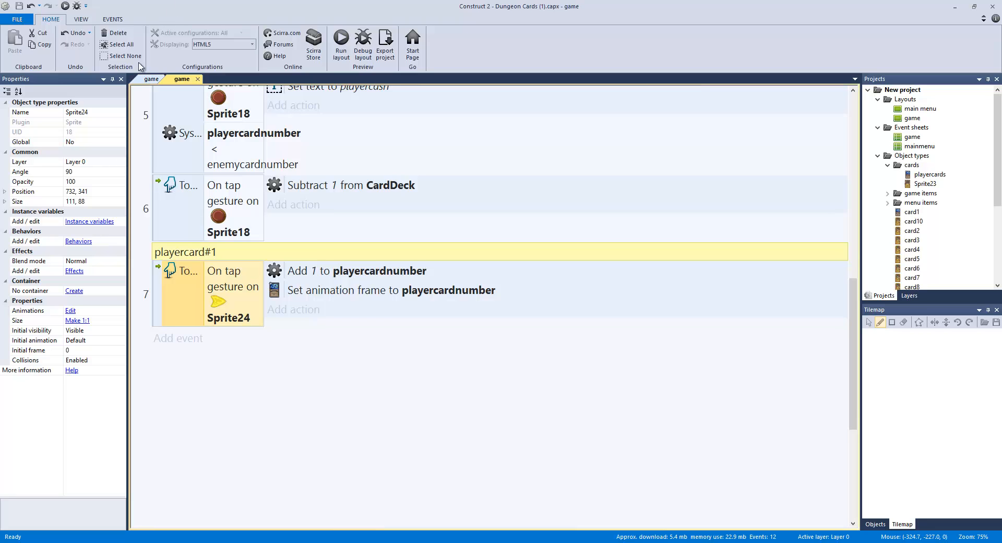
Review the playercash win and loss events and the CardDeck subtraction event in the game event sheet.
{"action": "left_click", "coordinate": [150, 79]}
{"action": "left_click", "coordinate": [188, 88]}
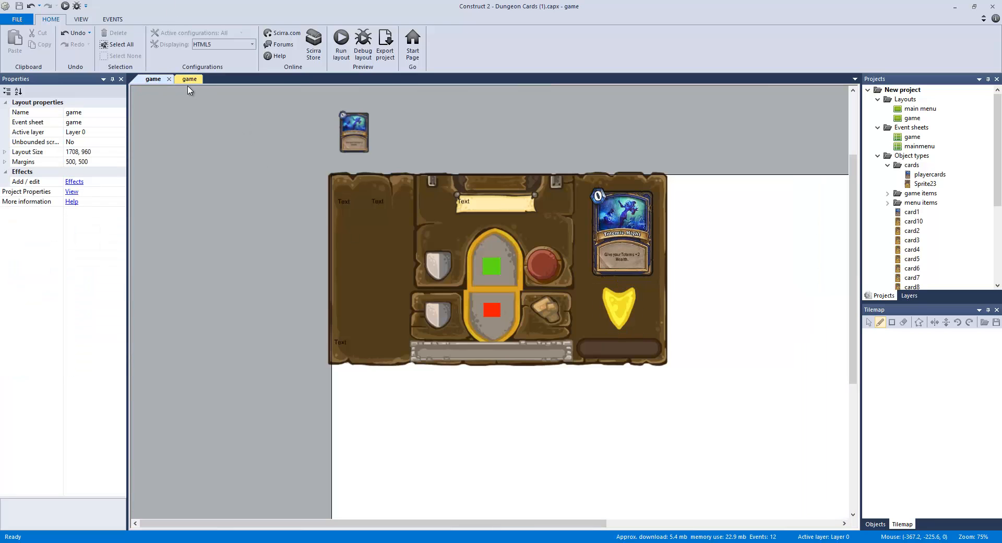
{"action": "left_click", "coordinate": [188, 82]}
{"action": "scroll", "coordinate": [415, 422], "scroll_direction": "up", "scroll_amount": 5}
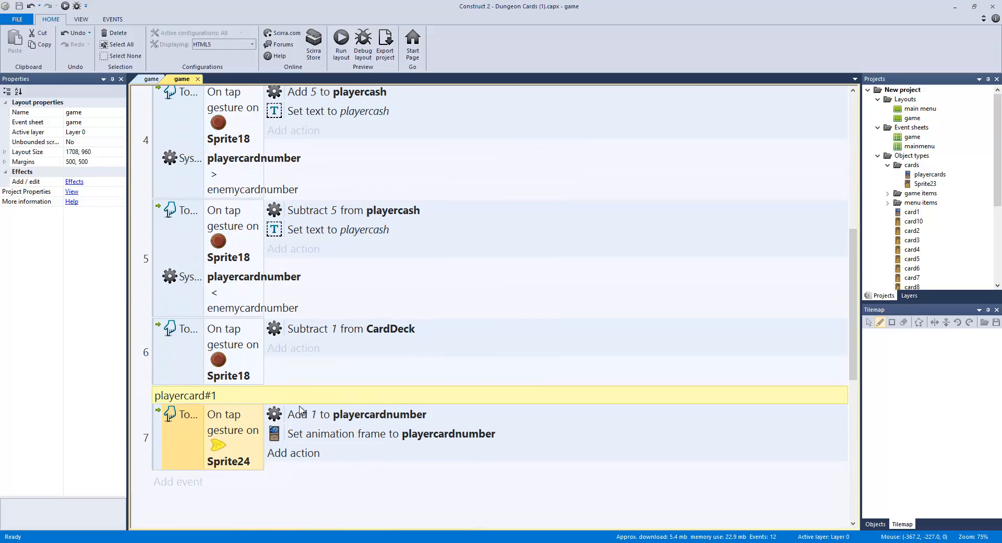
{"action": "scroll", "coordinate": [305, 397], "scroll_direction": "down", "scroll_amount": 3}
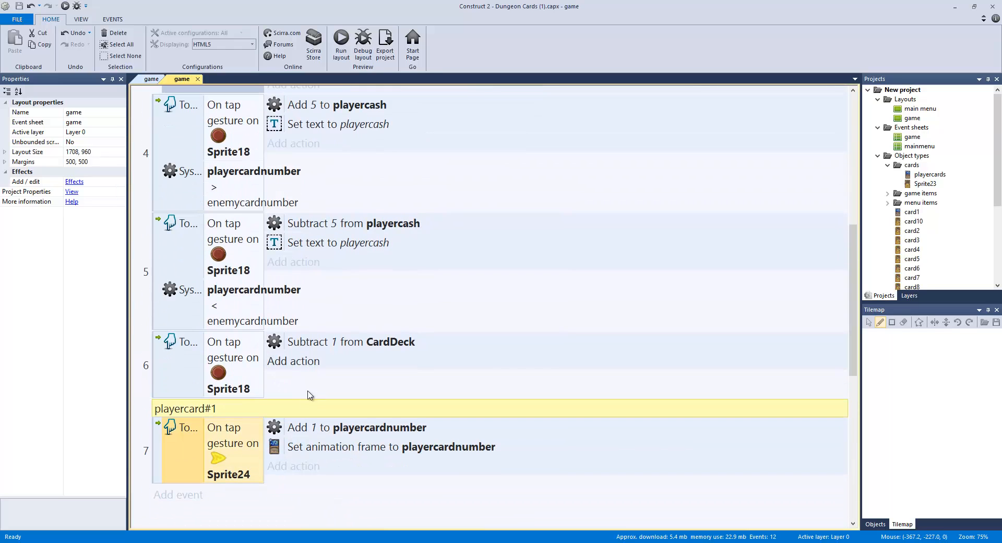
{"action": "left_click", "coordinate": [273, 362]}
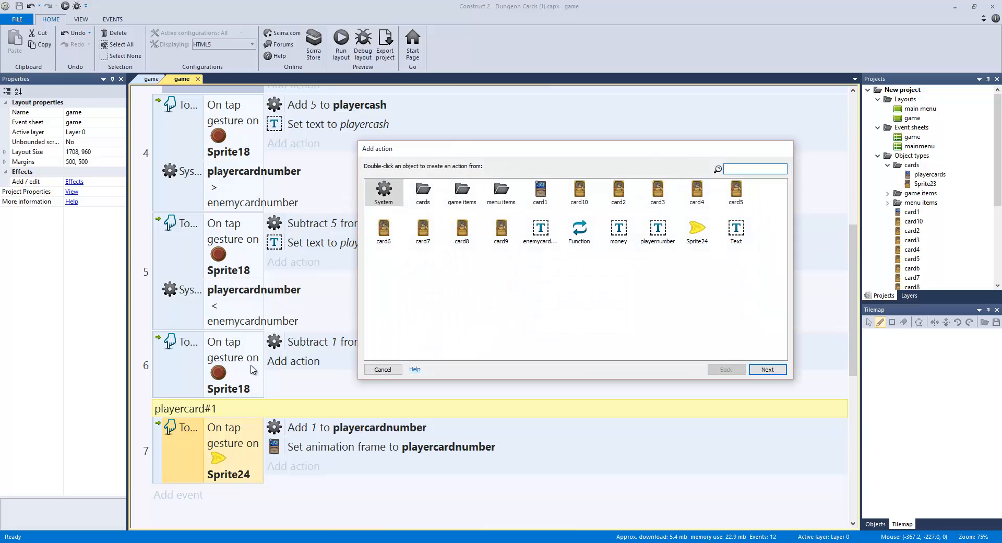
{"action": "left_click", "coordinate": [383, 370]}
{"action": "scroll", "coordinate": [221, 370], "scroll_direction": "up", "scroll_amount": 3}
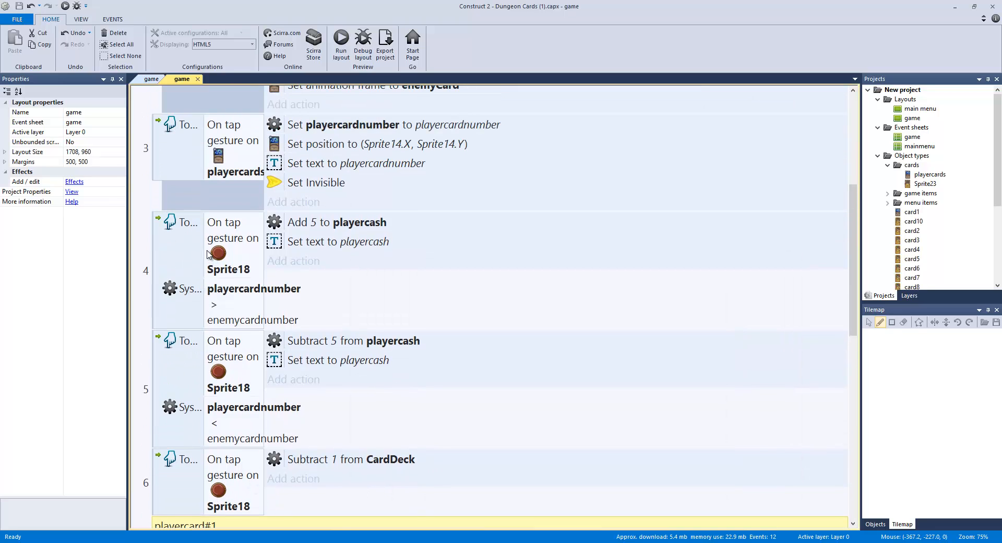
{"action": "scroll", "coordinate": [211, 259], "scroll_direction": "down", "scroll_amount": 3}
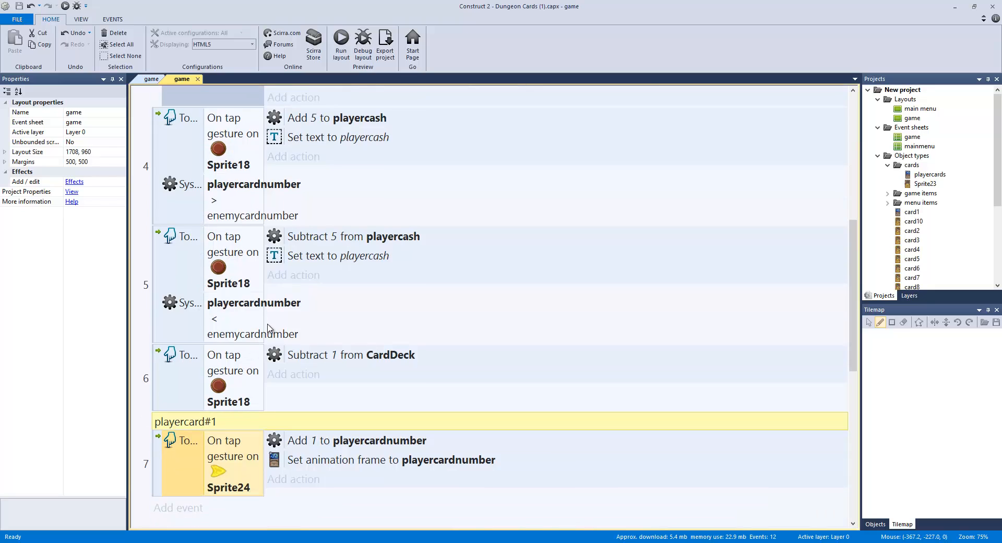
Look through the game event sheet from the playercard#1 event back up to the global variables and the "ran" function.
{"action": "scroll", "coordinate": [298, 349], "scroll_direction": "down", "scroll_amount": 4}
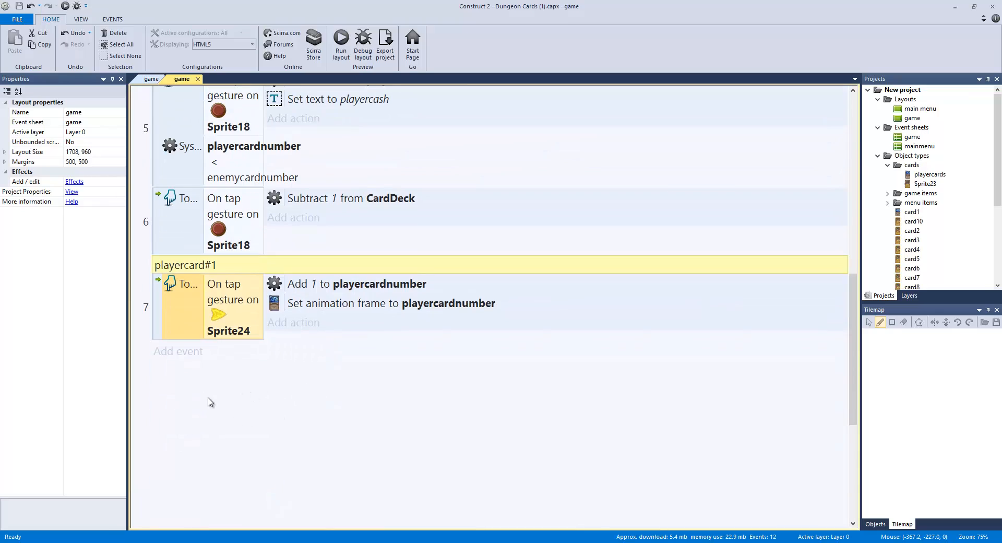
{"action": "scroll", "coordinate": [214, 398], "scroll_direction": "down", "scroll_amount": 2}
{"action": "scroll", "coordinate": [216, 398], "scroll_direction": "down", "scroll_amount": 2}
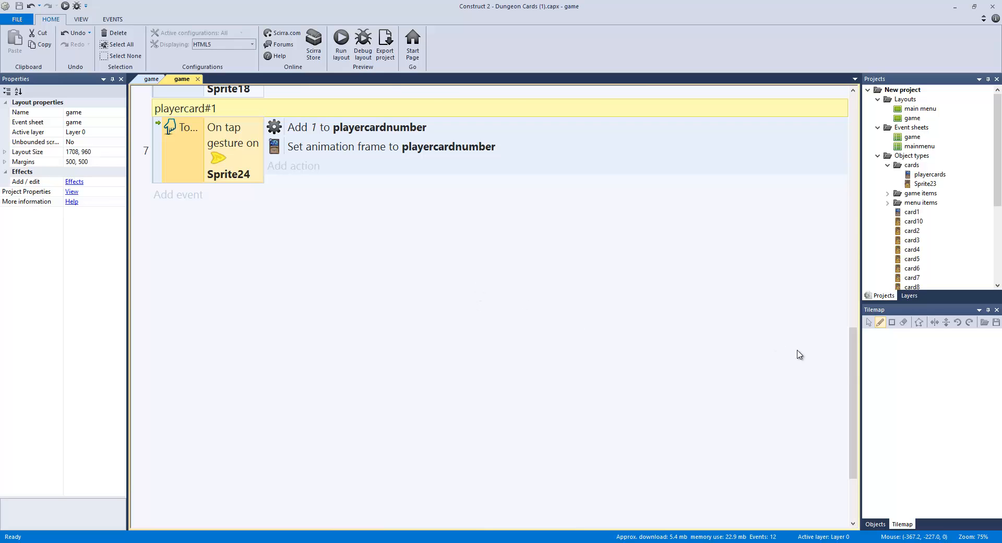
{"action": "left_click_drag", "start_coordinate": [853, 371], "coordinate": [812, 180]}
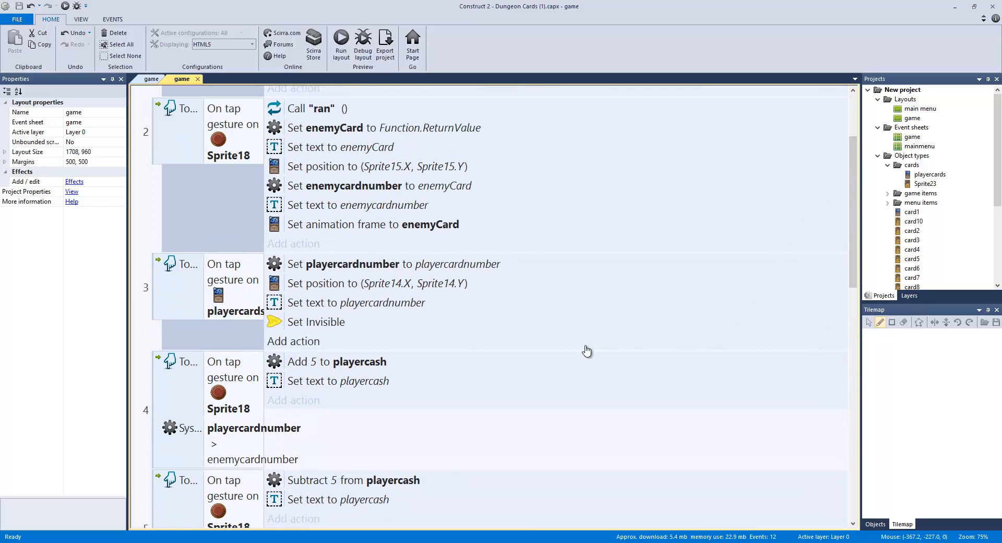
{"action": "scroll", "coordinate": [209, 320], "scroll_direction": "down", "scroll_amount": 2}
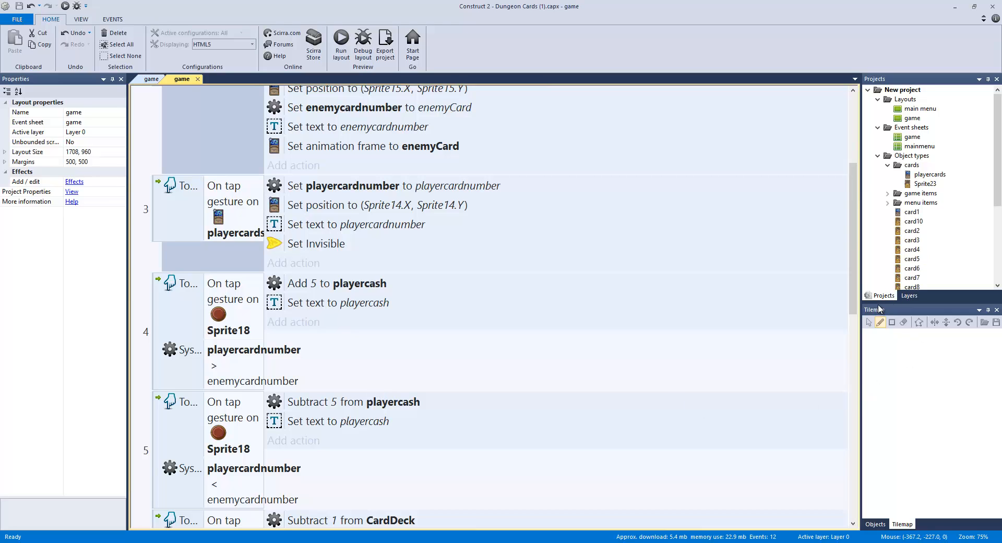
{"action": "left_click_drag", "start_coordinate": [855, 310], "coordinate": [854, 228]}
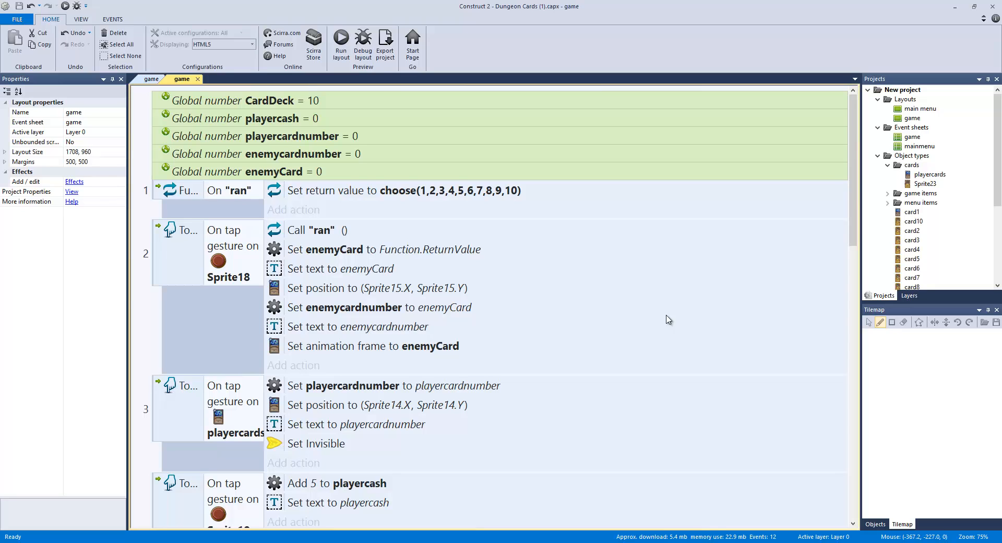
{"action": "scroll", "coordinate": [640, 303], "scroll_direction": "down", "scroll_amount": 3}
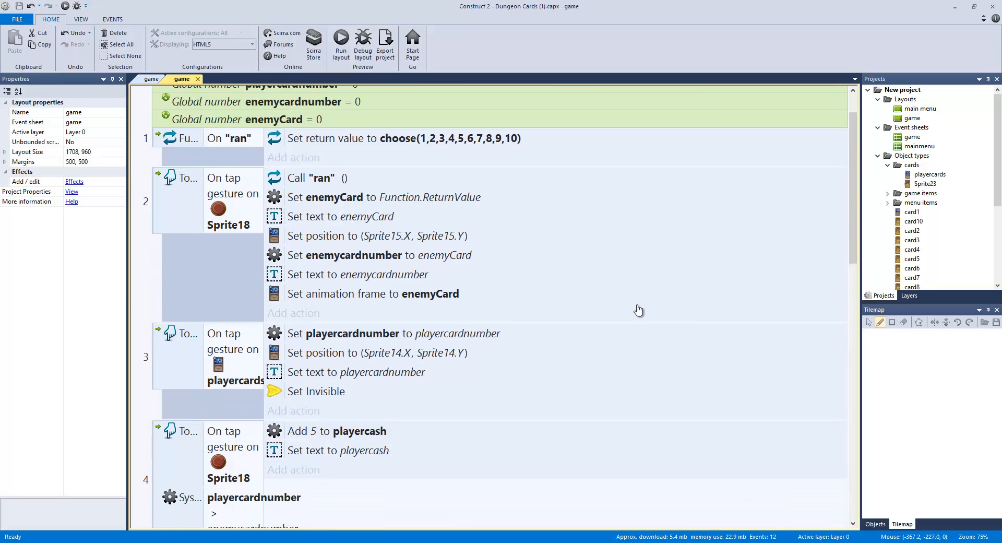
{"action": "scroll", "coordinate": [325, 277], "scroll_direction": "up", "scroll_amount": 1}
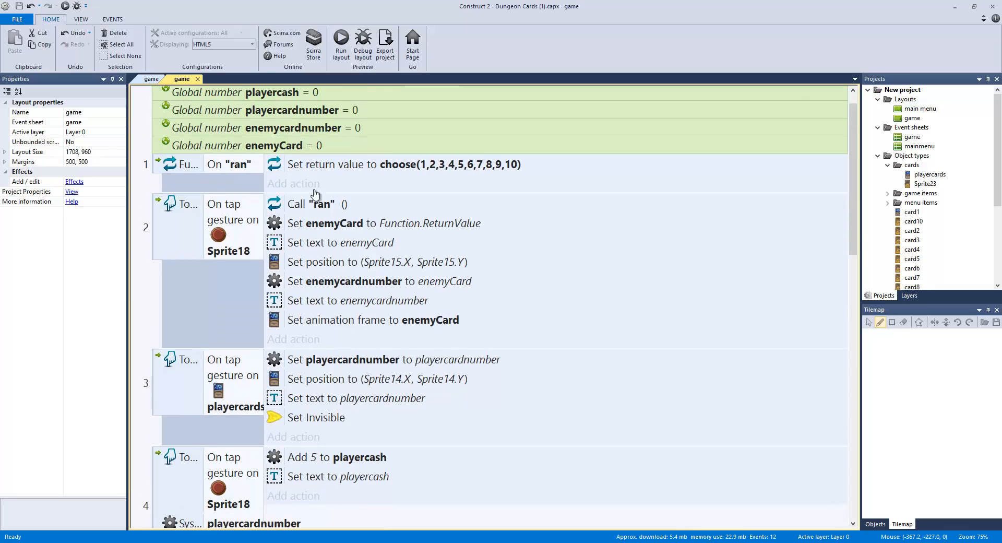
Examine the "ran" function event and its action that sets the return value to choose(1,2,3,4,5,6,7,8,9,10).
{"action": "left_click", "coordinate": [250, 165]}
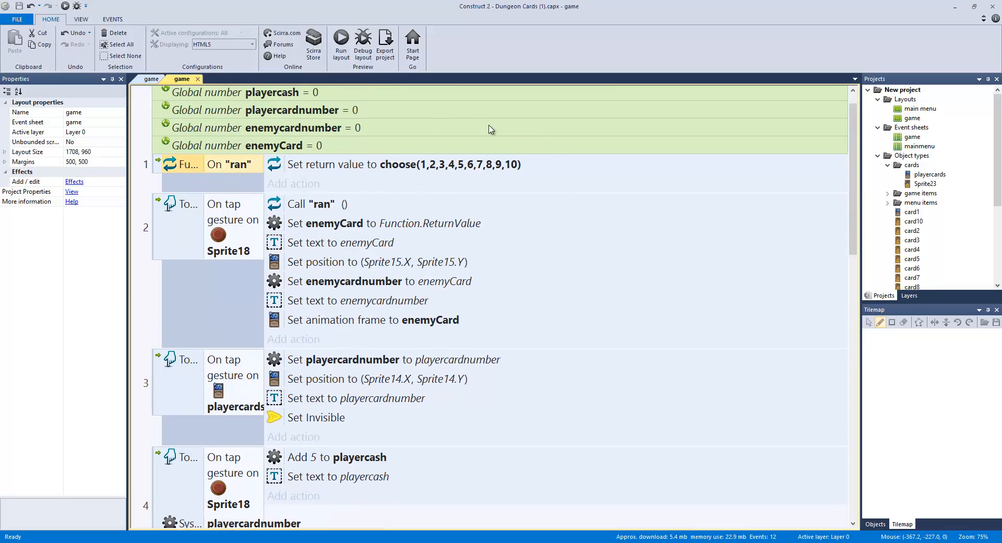
{"action": "left_click", "coordinate": [444, 168]}
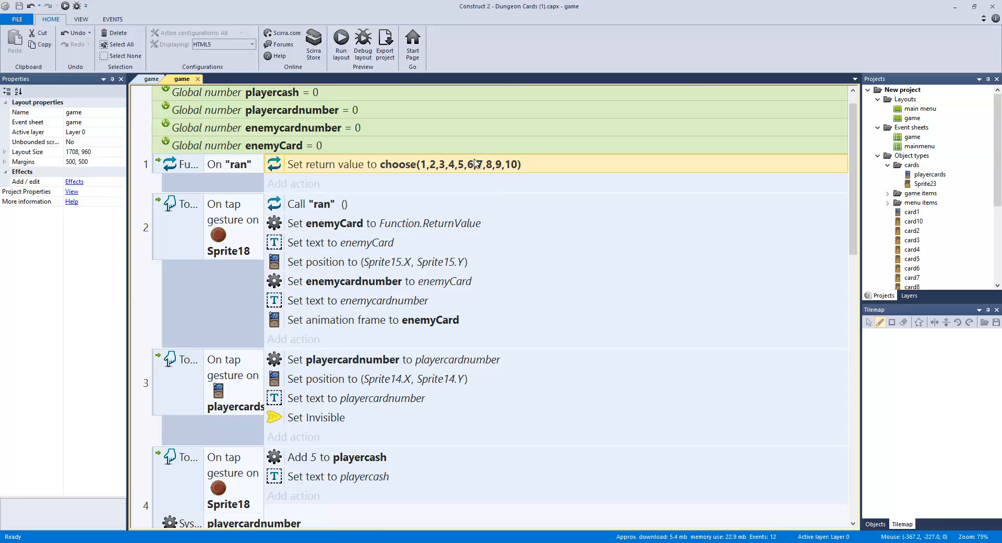
{"action": "scroll", "coordinate": [352, 205], "scroll_direction": "down", "scroll_amount": 1}
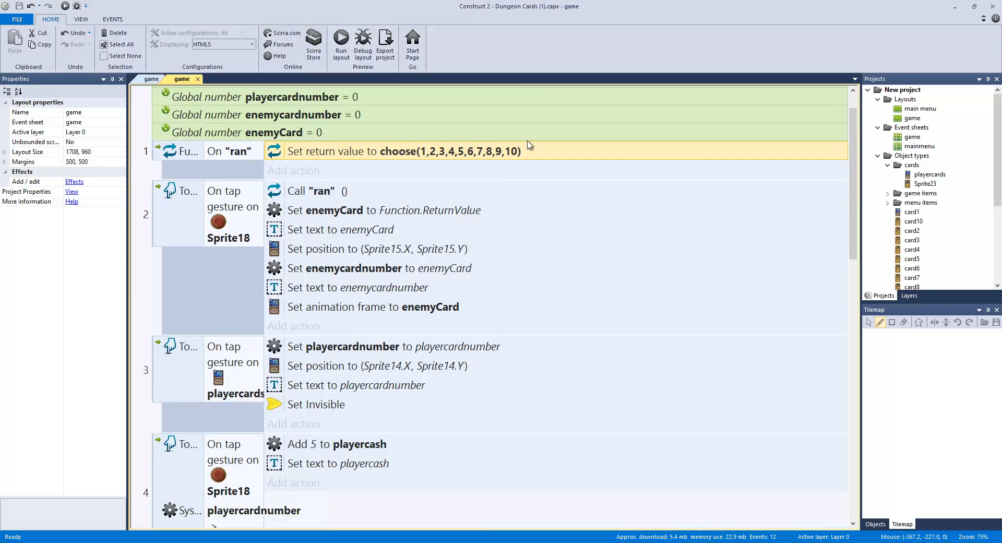
{"action": "scroll", "coordinate": [292, 193], "scroll_direction": "down", "scroll_amount": 1}
{"action": "scroll", "coordinate": [284, 196], "scroll_direction": "down", "scroll_amount": 1}
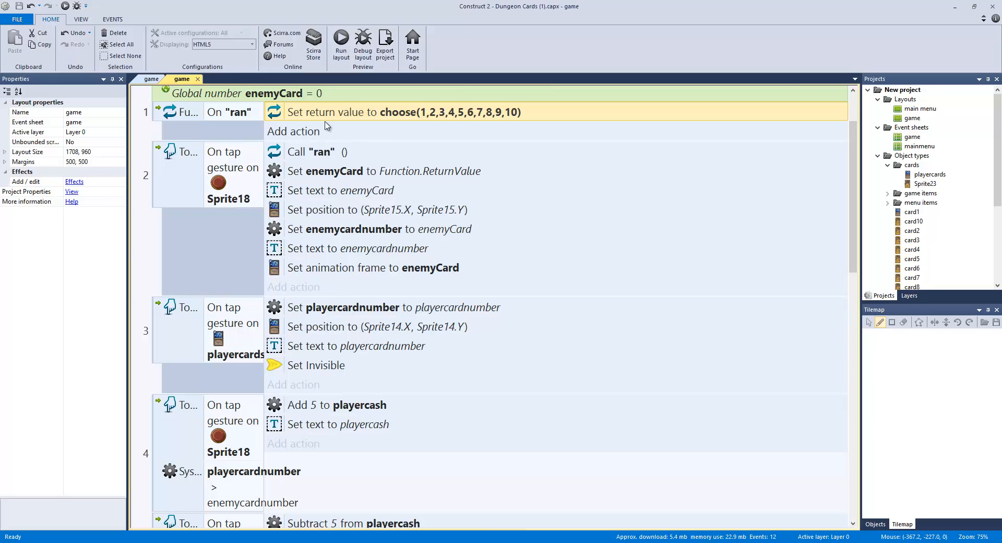
Examine the Sprite18 tap event's enemyCard value, text, Sprite15 position and enemycardnumber actions.
{"action": "left_click", "coordinate": [342, 175]}
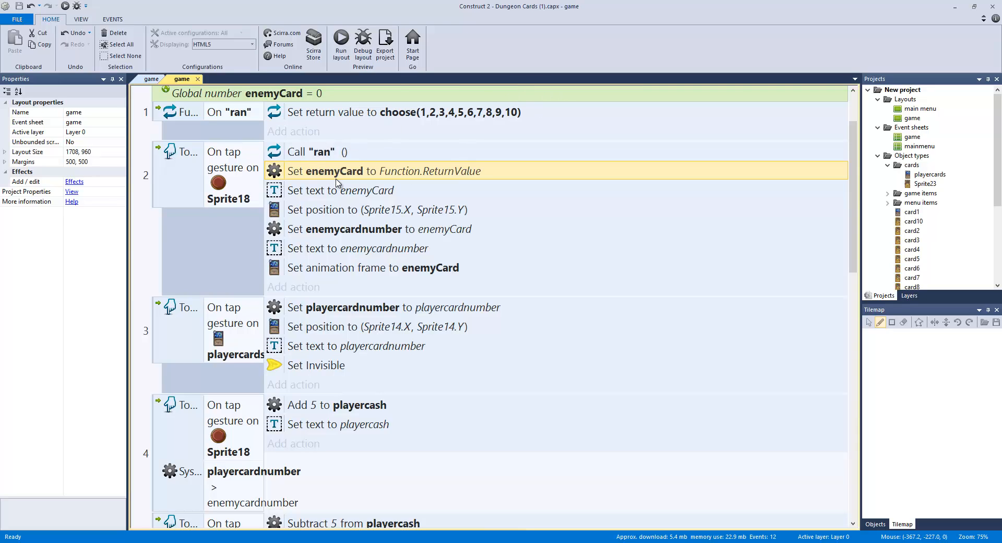
{"action": "left_click", "coordinate": [346, 193]}
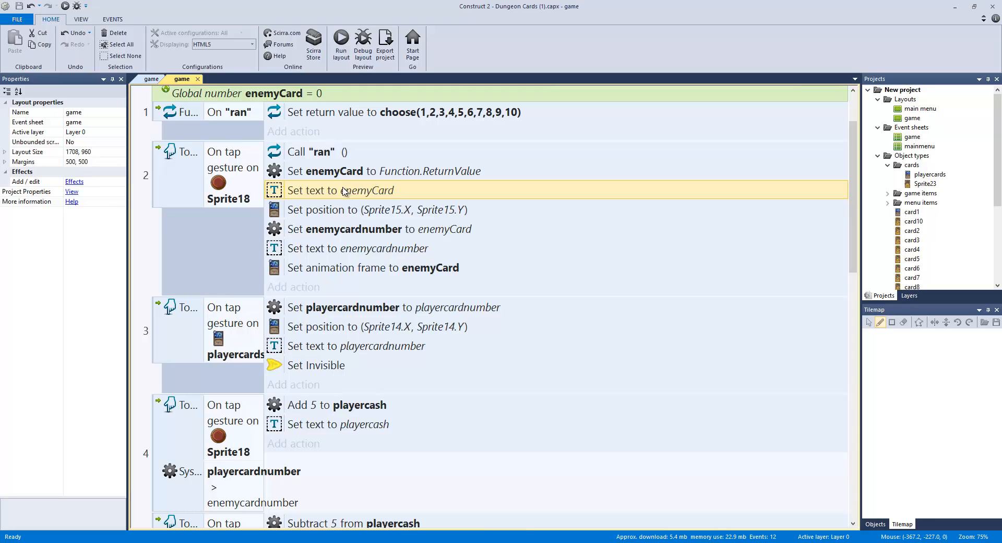
{"action": "left_click", "coordinate": [393, 210]}
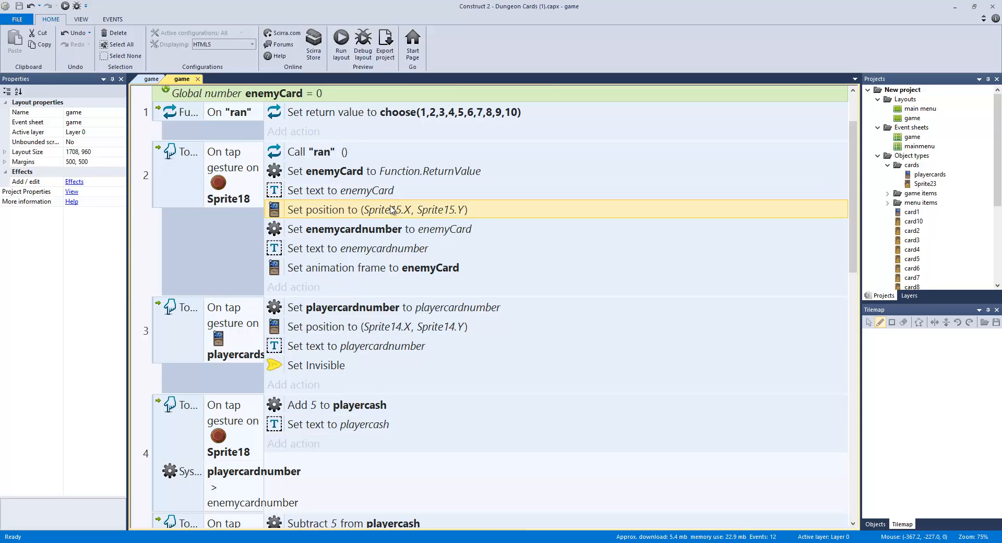
{"action": "left_click", "coordinate": [413, 233]}
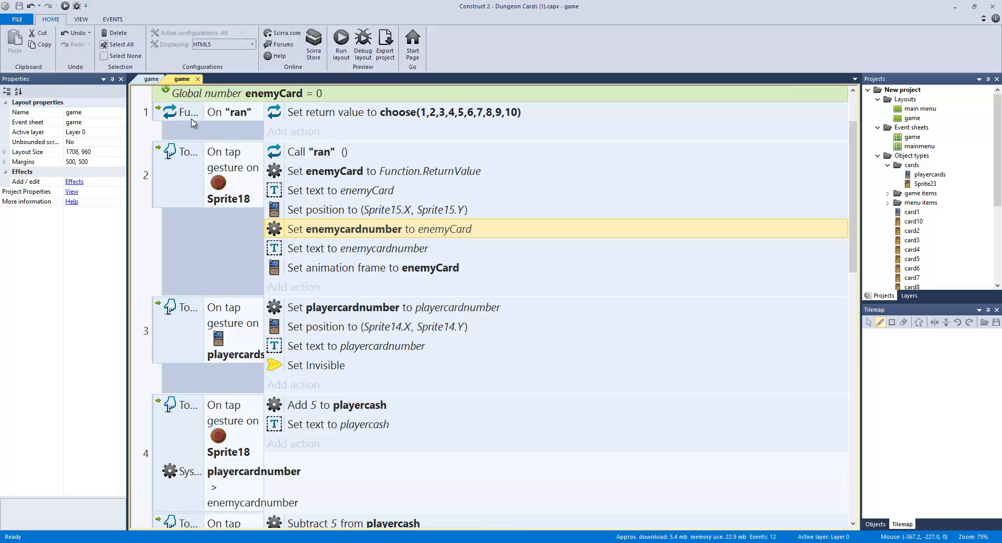
Identify the Text and enemycardvalue objects in the game layout, then return to the Sprite18 tap event in the event sheet.
{"action": "left_click", "coordinate": [152, 79]}
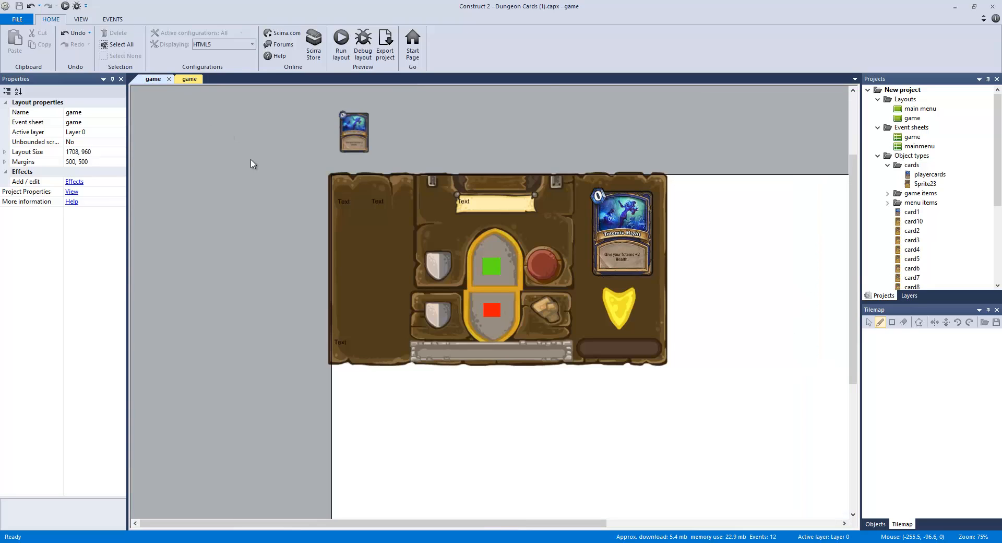
{"action": "left_click", "coordinate": [342, 195]}
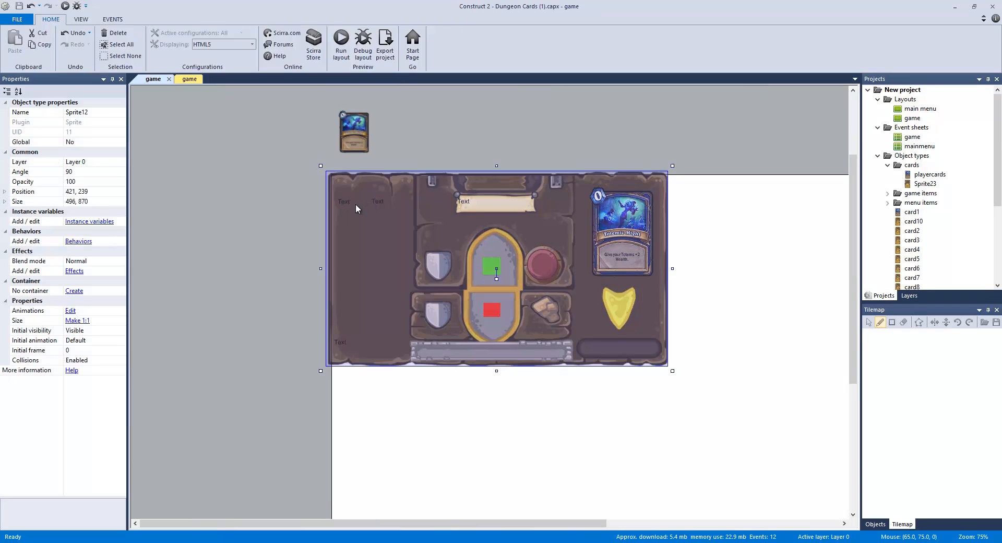
{"action": "left_click", "coordinate": [348, 200]}
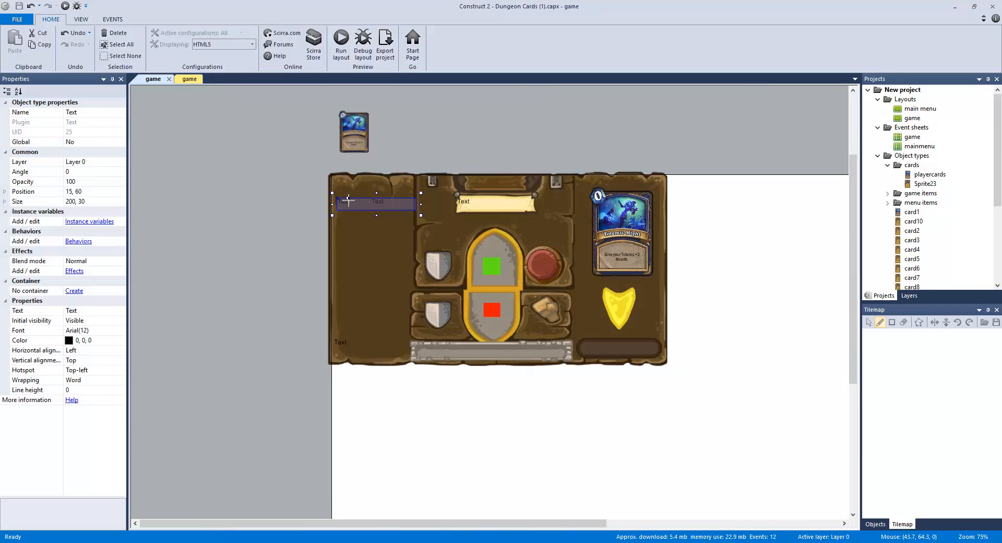
{"action": "left_click", "coordinate": [374, 204]}
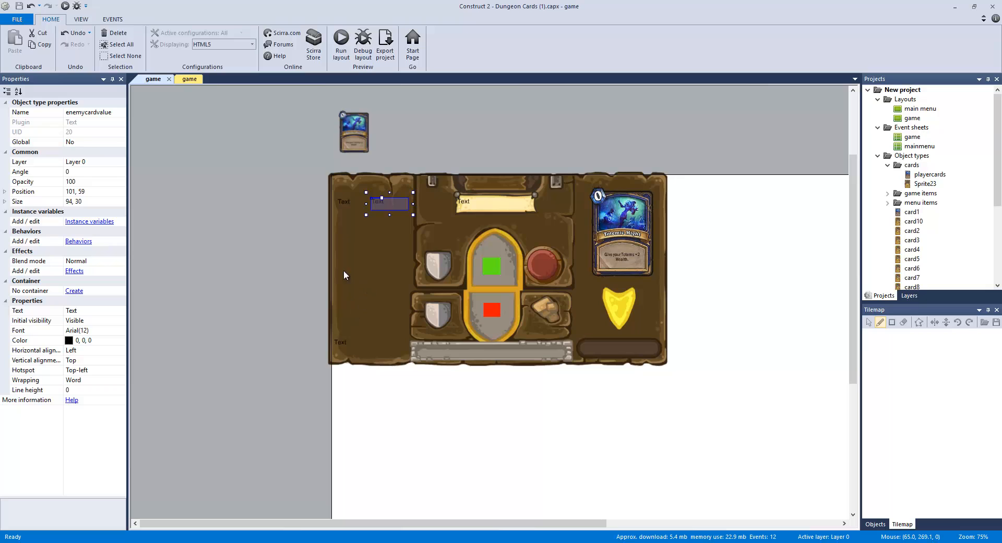
{"action": "left_click", "coordinate": [189, 78]}
{"action": "scroll", "coordinate": [267, 173], "scroll_direction": "up", "scroll_amount": 2}
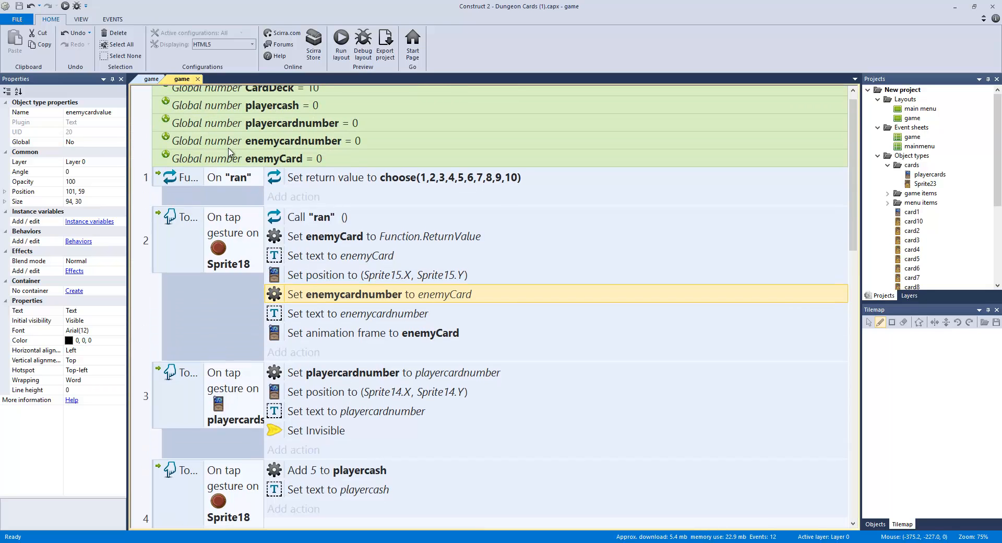
{"action": "scroll", "coordinate": [275, 223], "scroll_direction": "down", "scroll_amount": 1}
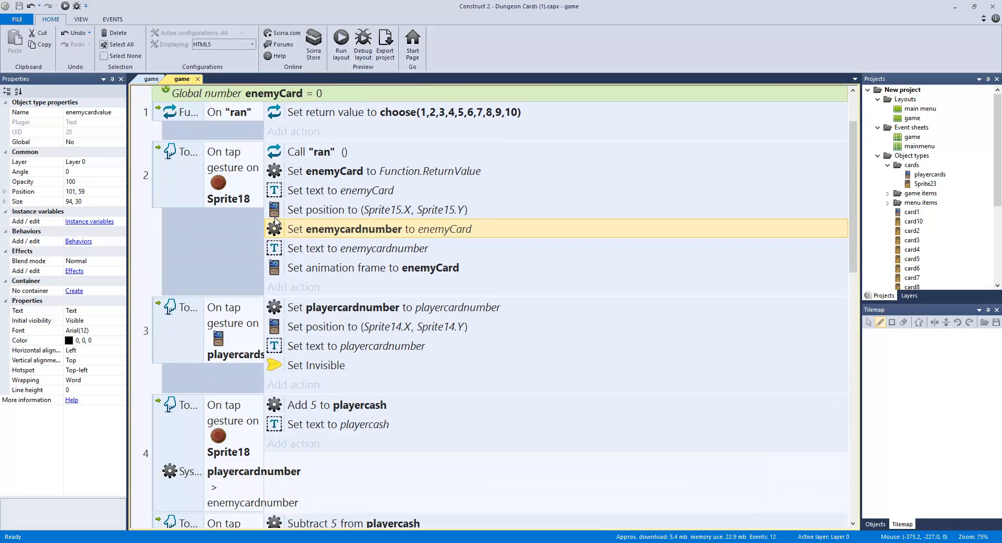
Examine the enemyCard animation frame action and view card1's animation frames 5, 6, 8 and 11 in the image editor.
{"action": "left_click", "coordinate": [326, 272]}
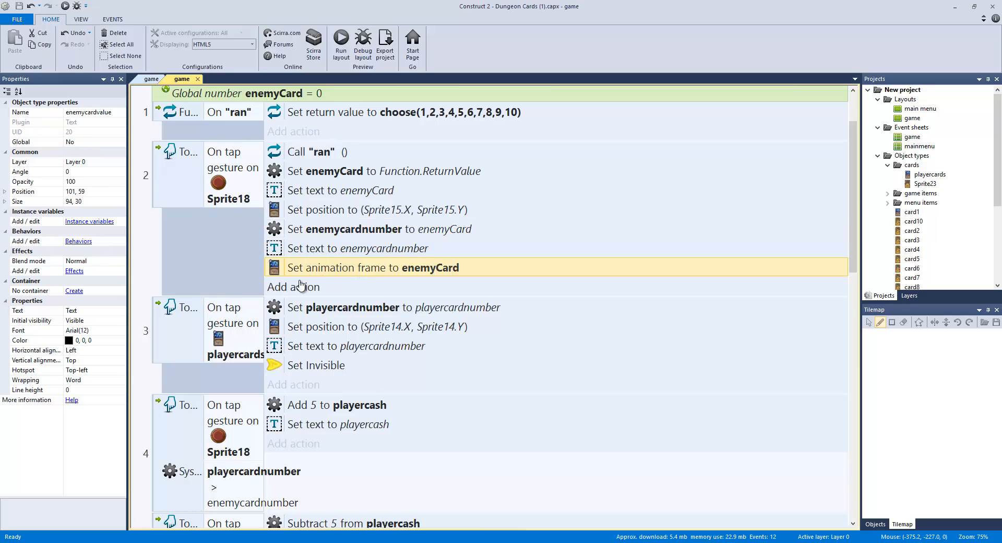
{"action": "left_click", "coordinate": [151, 80]}
{"action": "left_click", "coordinate": [359, 133]}
{"action": "double_click", "coordinate": [362, 136]}
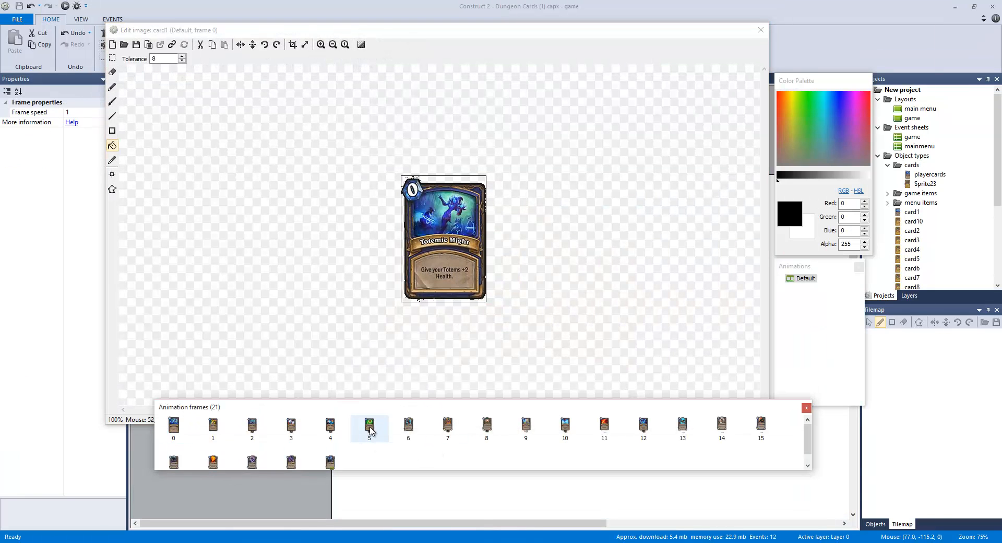
{"action": "left_click", "coordinate": [370, 426]}
{"action": "left_click", "coordinate": [408, 426]}
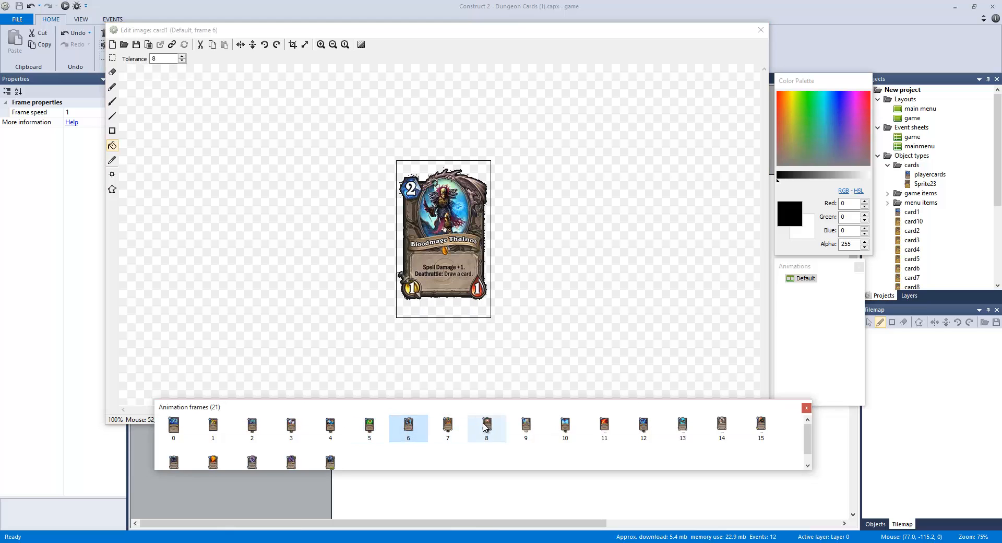
{"action": "left_click", "coordinate": [487, 427]}
{"action": "left_click", "coordinate": [605, 425]}
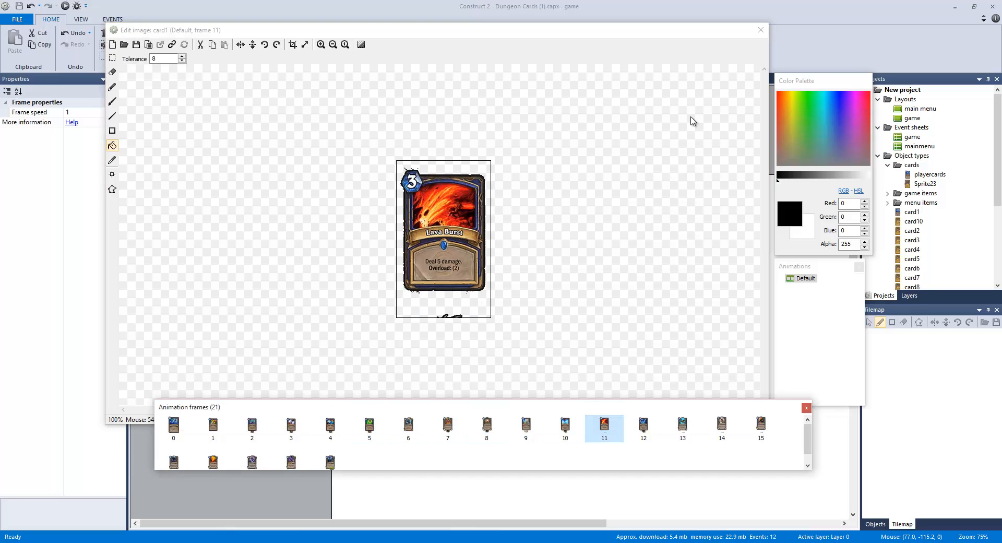
{"action": "left_click", "coordinate": [761, 30]}
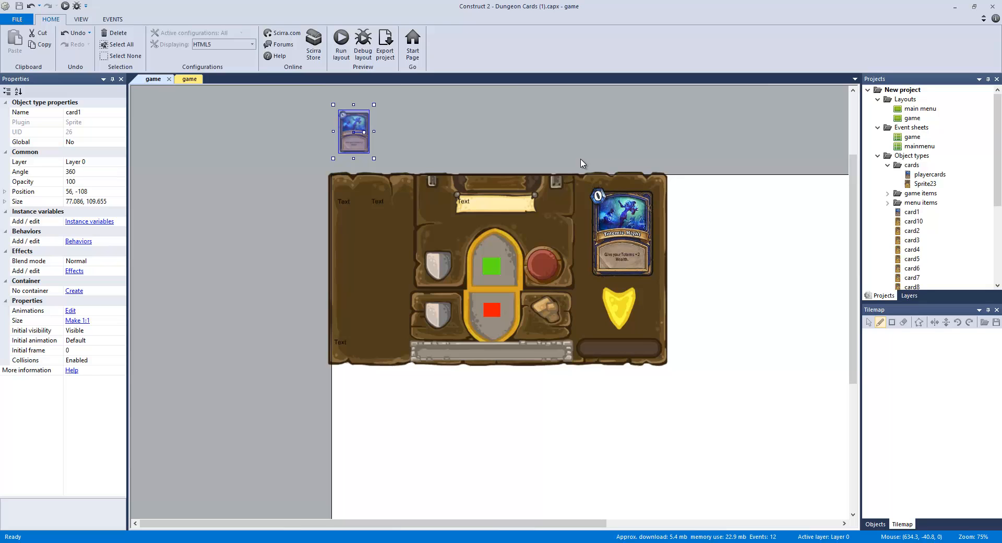
Examine the playercards tap event's set playercardnumber action and identify the playernumber text object in the layout.
{"action": "left_click", "coordinate": [189, 80]}
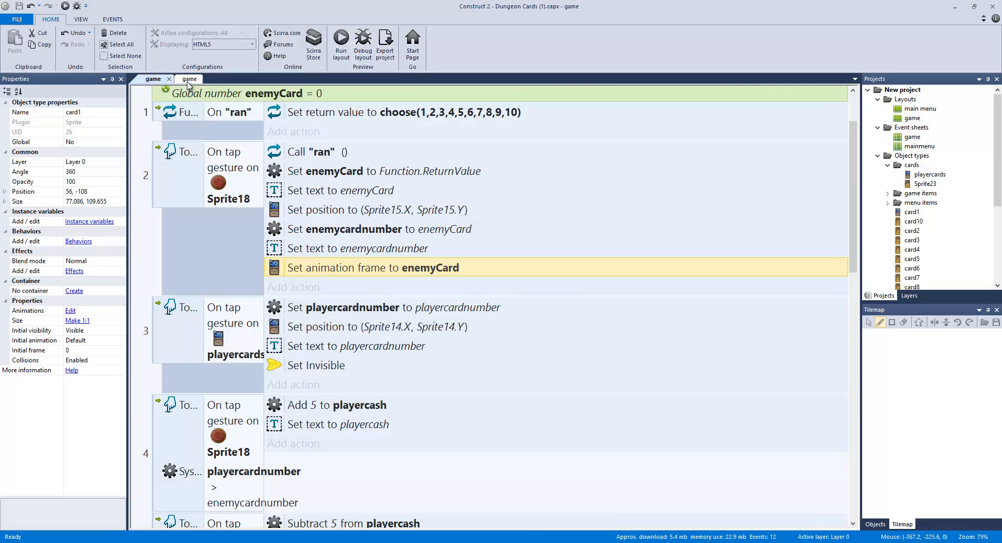
{"action": "scroll", "coordinate": [313, 225], "scroll_direction": "down", "scroll_amount": 2}
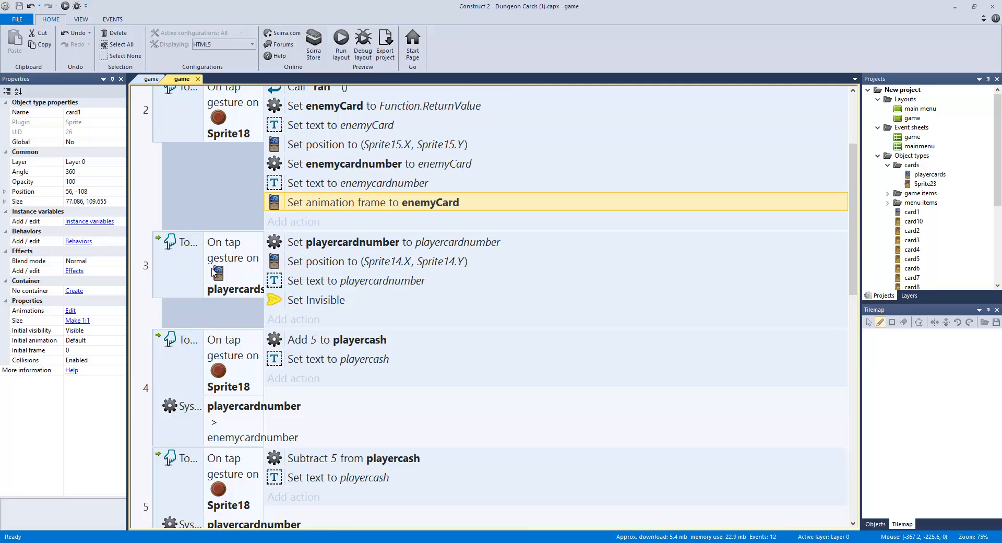
{"action": "left_click", "coordinate": [322, 242]}
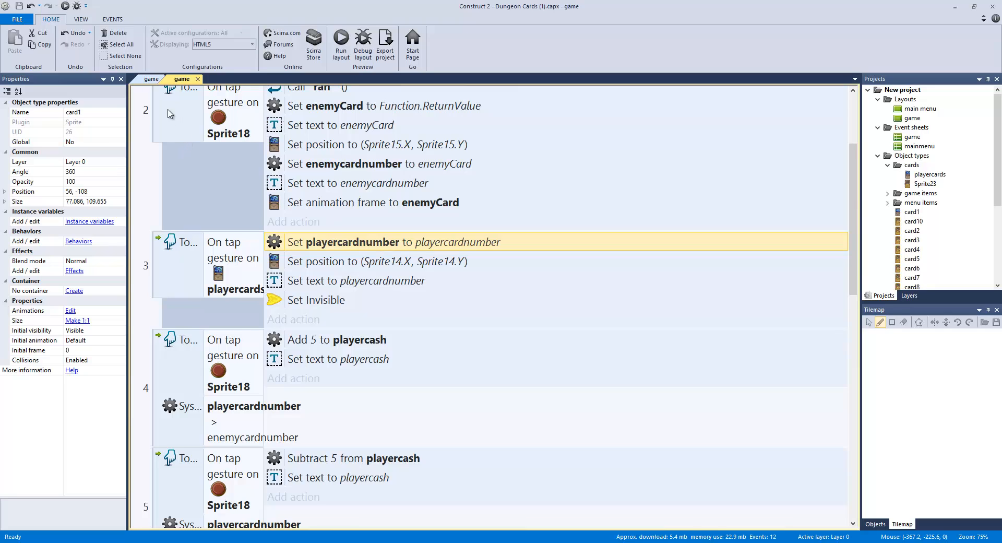
{"action": "left_click", "coordinate": [151, 79]}
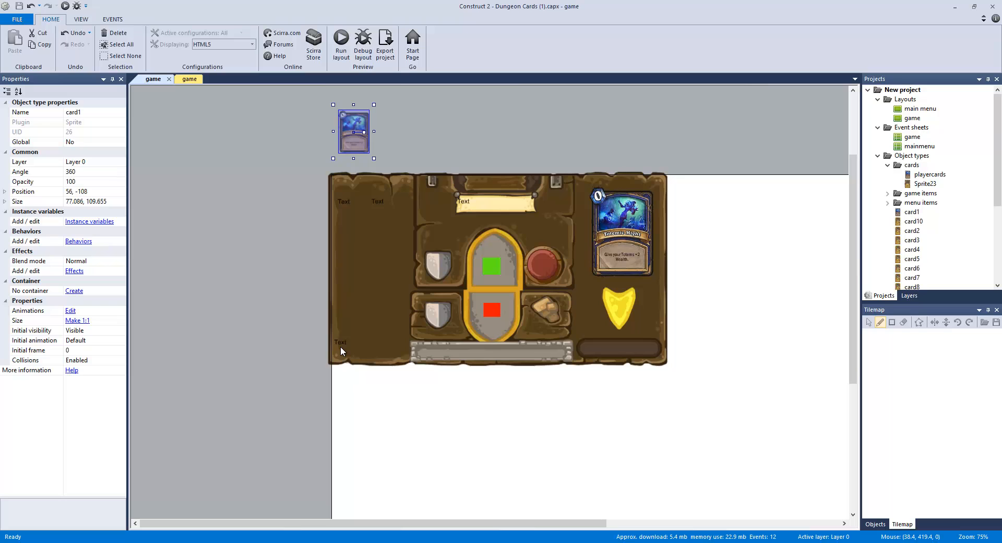
{"action": "left_click", "coordinate": [340, 347]}
{"action": "left_click", "coordinate": [186, 79]}
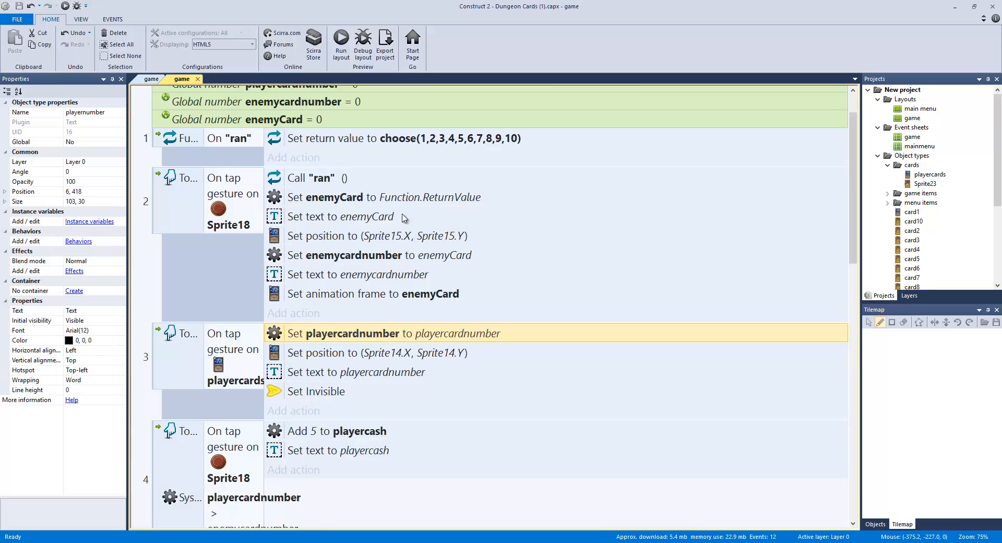
Review the playercard#1 event's Sprite24 tap, its add 1 to playercardnumber action and its animation frame action.
{"action": "left_click_drag", "start_coordinate": [853, 192], "coordinate": [815, 327]}
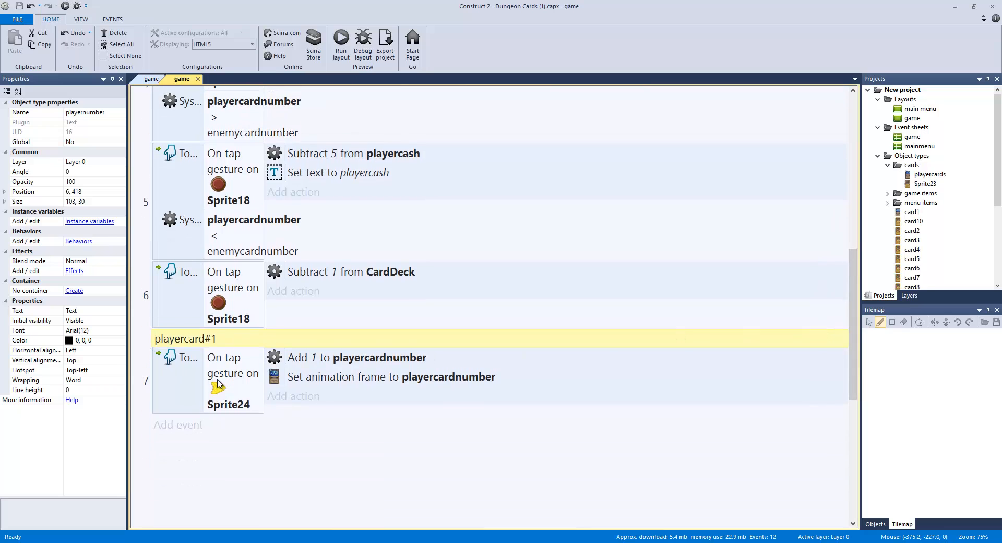
{"action": "left_click", "coordinate": [158, 385]}
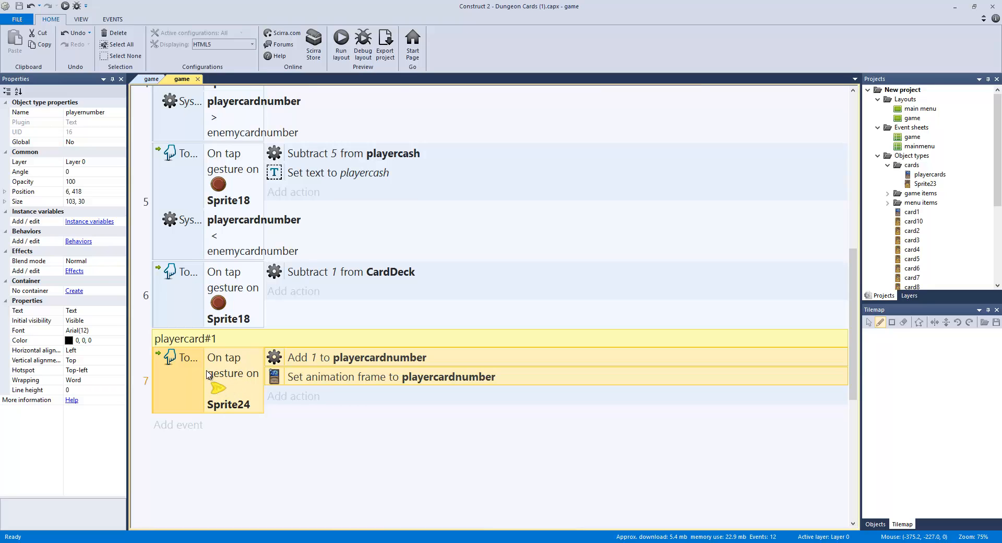
{"action": "left_click", "coordinate": [285, 359]}
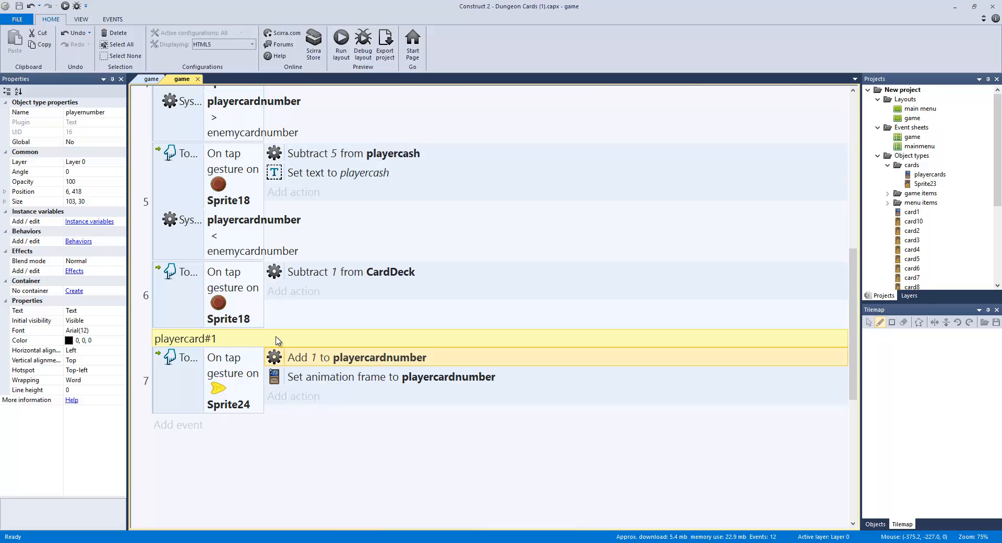
{"action": "left_click", "coordinate": [318, 380]}
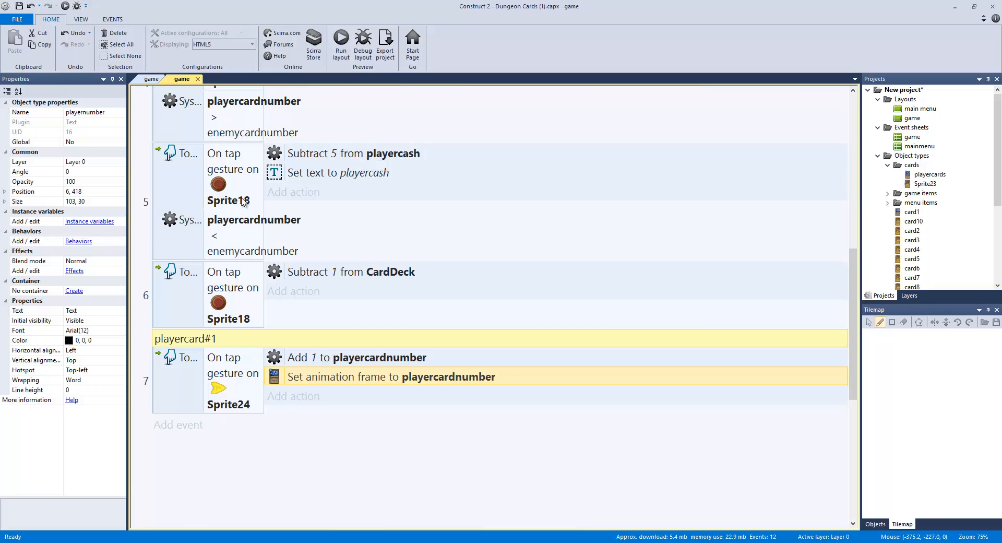
Review the playercards tap event's set playercardnumber, set position to Sprite14 and set text actions, checking them against the game layout.
{"action": "scroll", "coordinate": [282, 224], "scroll_direction": "up", "scroll_amount": 6}
{"action": "scroll", "coordinate": [266, 253], "scroll_direction": "down", "scroll_amount": 1}
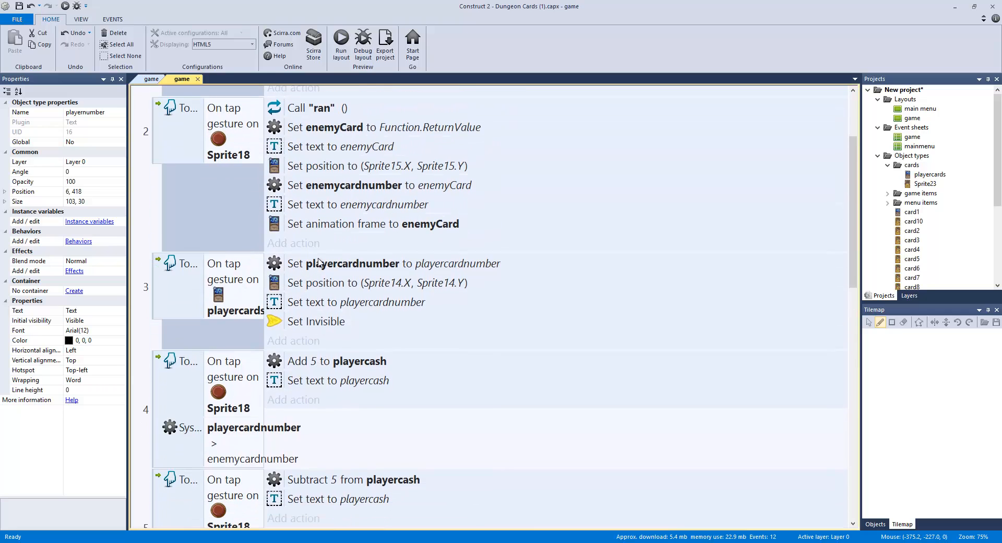
{"action": "left_click", "coordinate": [322, 262]}
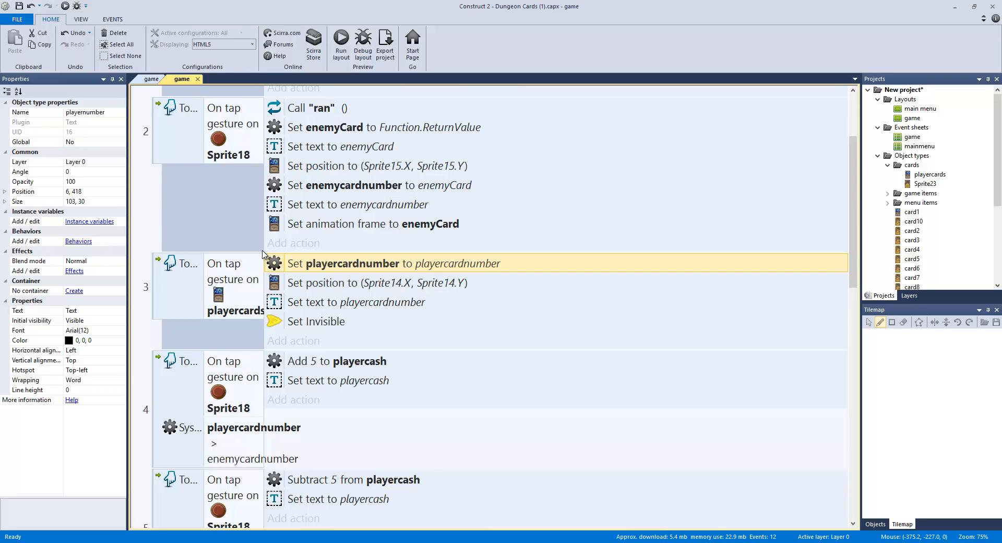
{"action": "left_click", "coordinate": [315, 286]}
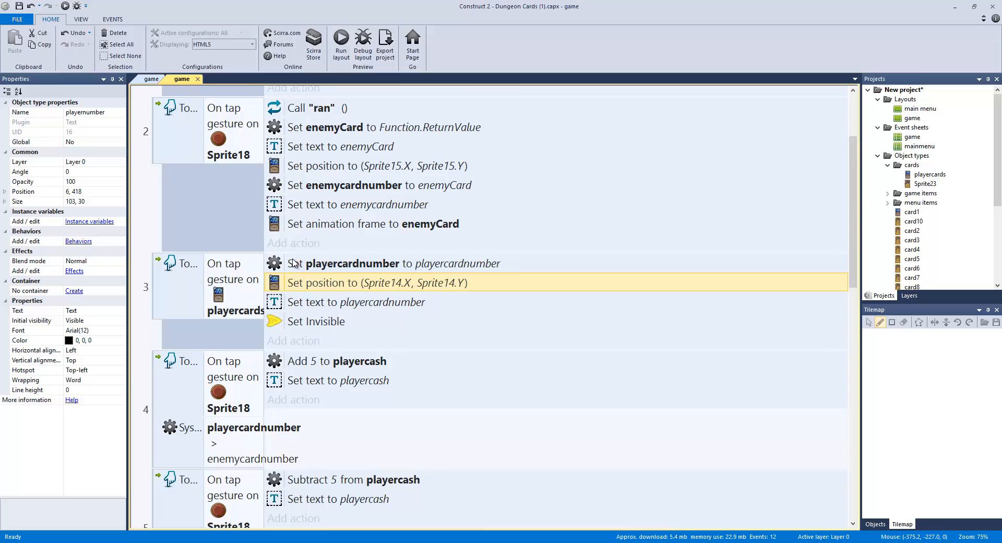
{"action": "left_click", "coordinate": [303, 303]}
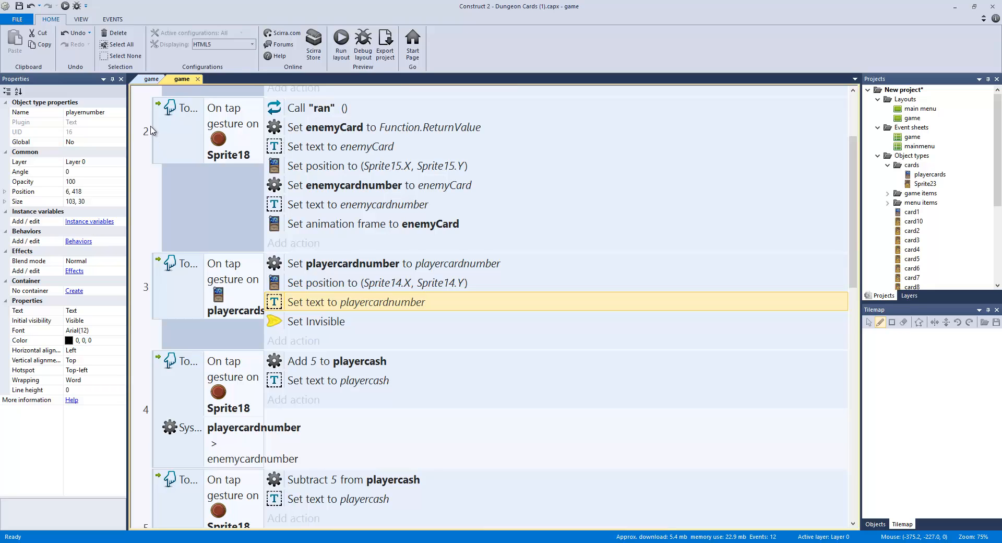
{"action": "left_click", "coordinate": [151, 79]}
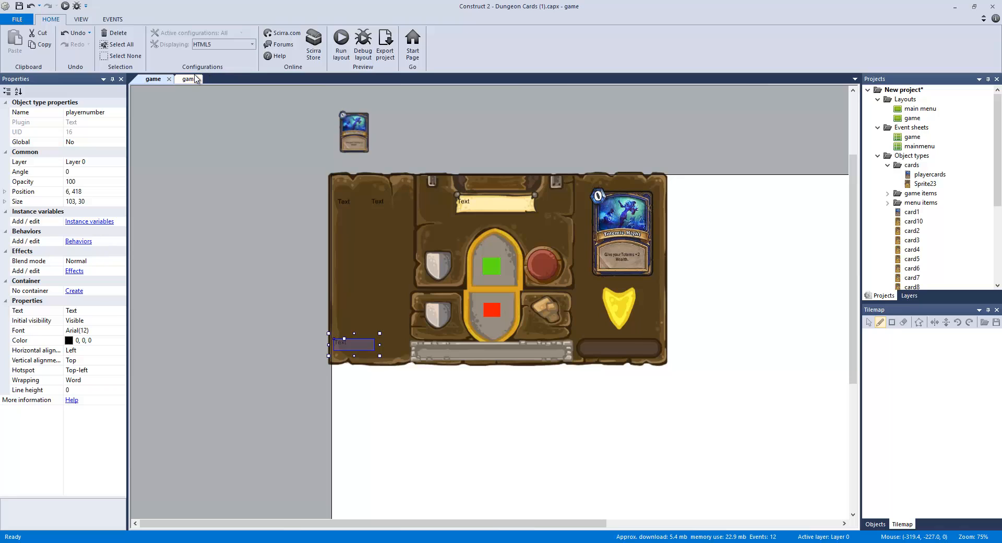
{"action": "left_click", "coordinate": [191, 78]}
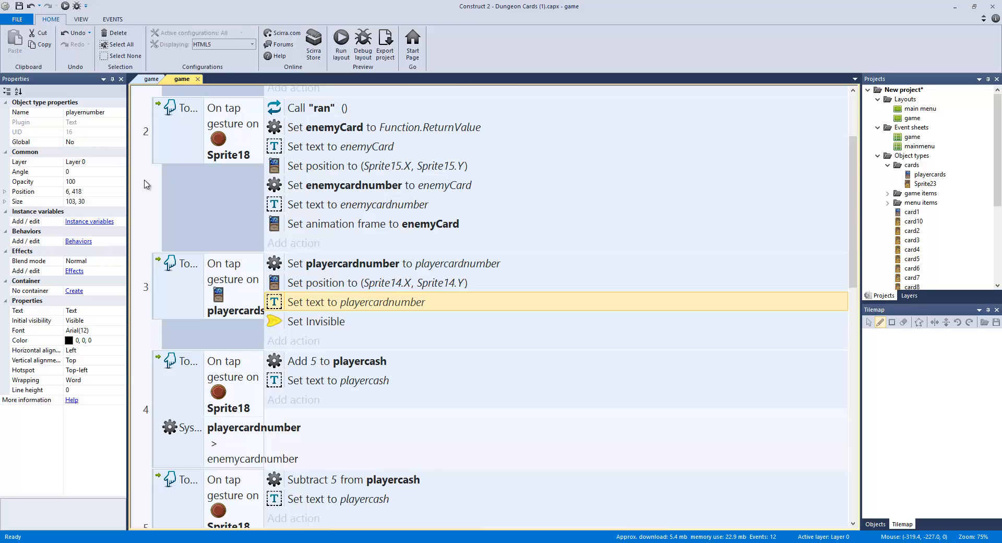
Examine the playercards tap event's Set Invisible action and compare it with the objects in the game layout.
{"action": "left_click", "coordinate": [318, 322]}
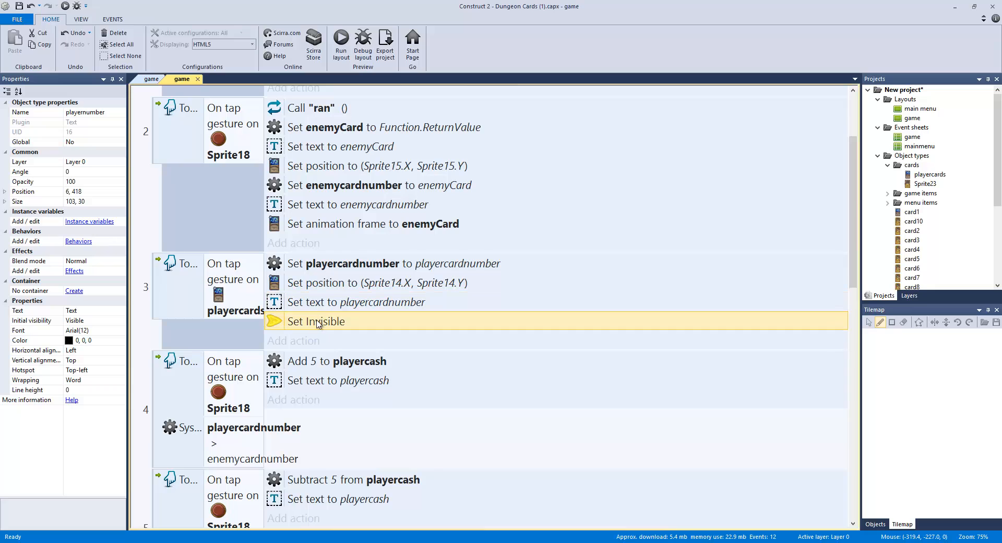
{"action": "left_click", "coordinate": [151, 79]}
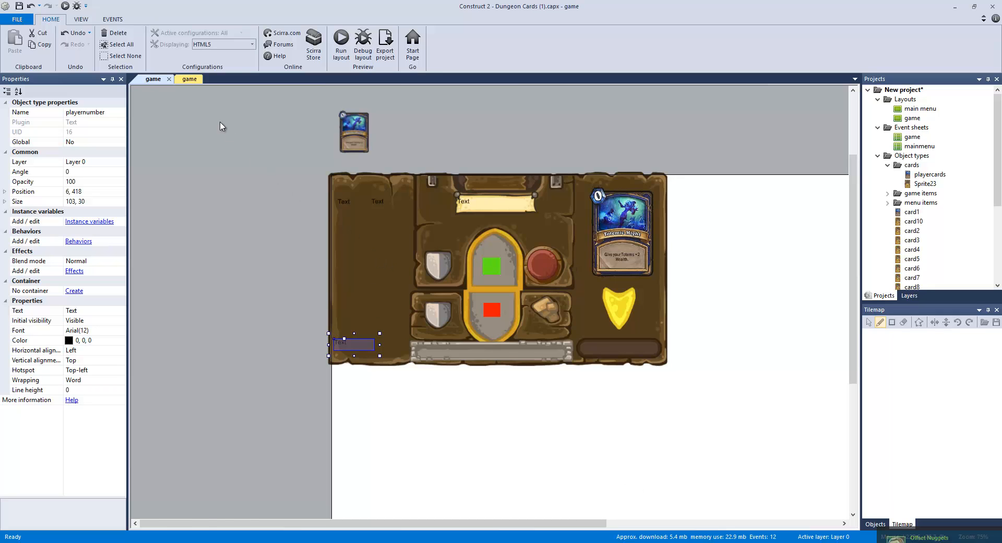
{"action": "left_click", "coordinate": [190, 79]}
Review the Sprite18 tap events that add 5 to and subtract 5 from playercash, and return to the game layout.
{"action": "scroll", "coordinate": [494, 309], "scroll_direction": "down", "scroll_amount": 2}
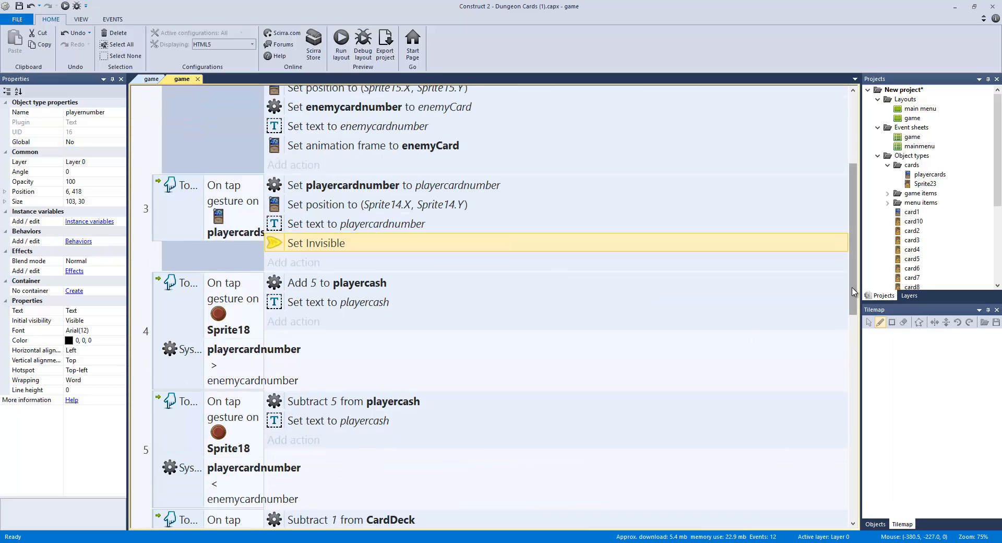
{"action": "left_click_drag", "start_coordinate": [853, 289], "coordinate": [826, 262]}
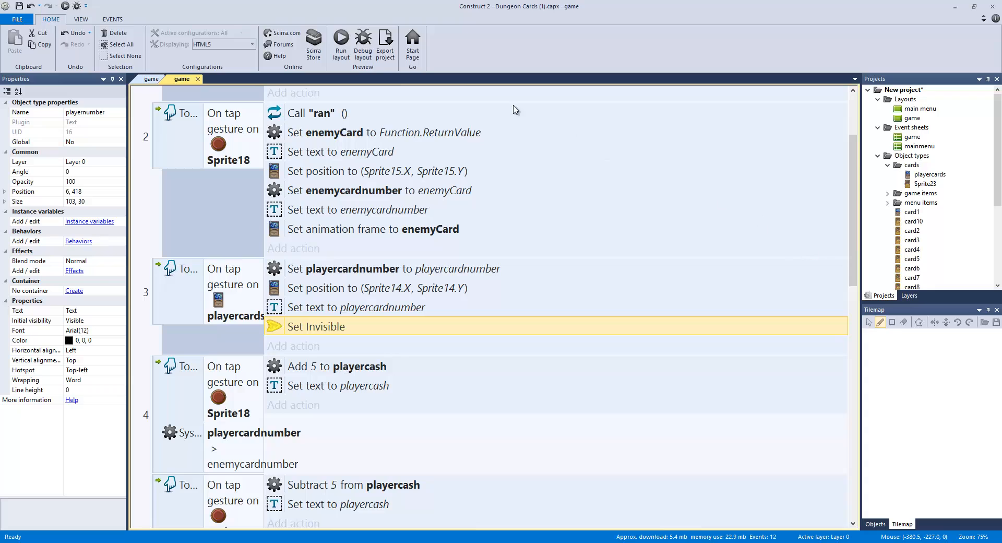
{"action": "left_click", "coordinate": [151, 80]}
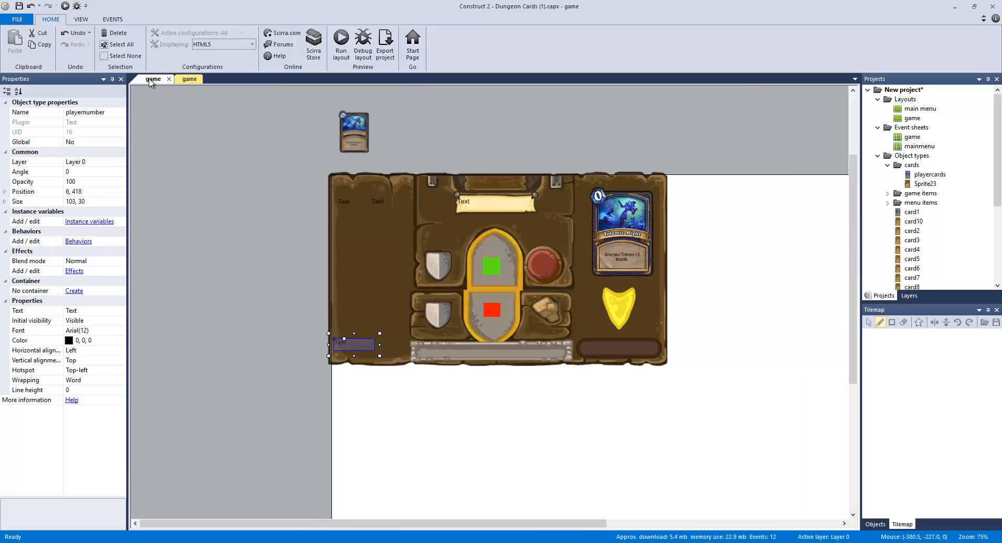